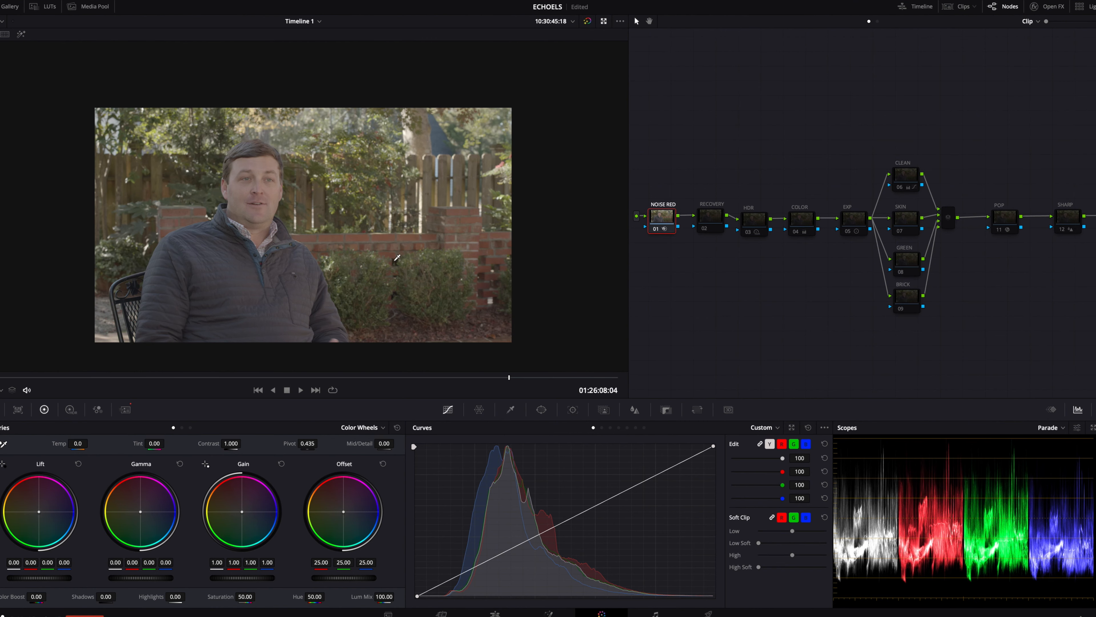
On the EXP node, lower the log wheels' shadow level to -0.06 and reduce the low range
{"action": "scroll", "coordinate": [329, 213], "scroll_direction": "up", "scroll_amount": 10}
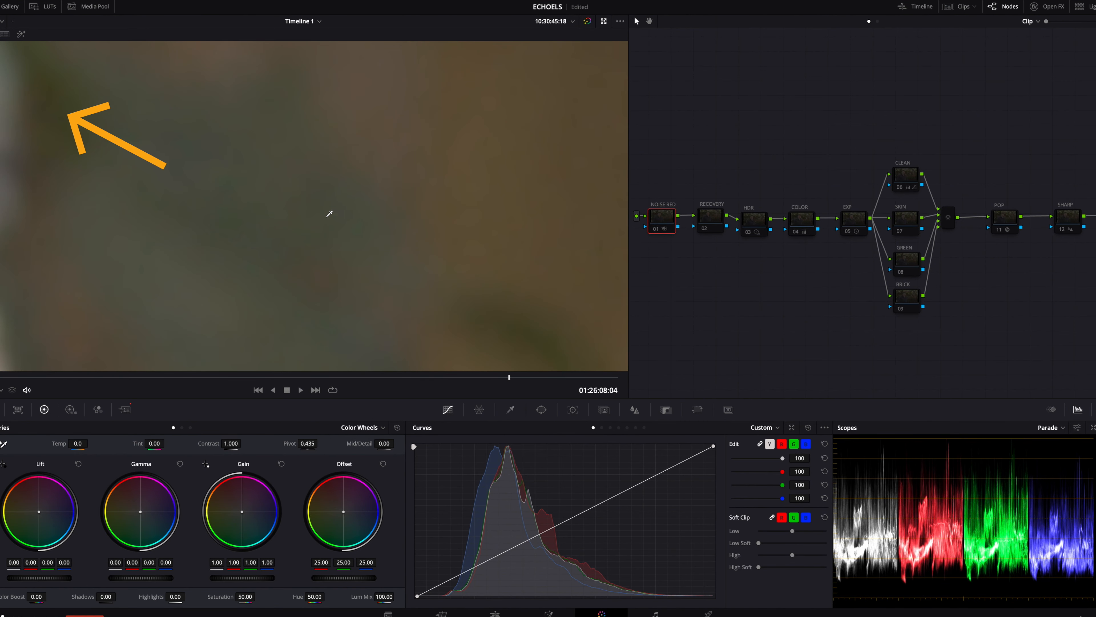
{"action": "scroll", "coordinate": [329, 212], "scroll_direction": "down", "scroll_amount": 5}
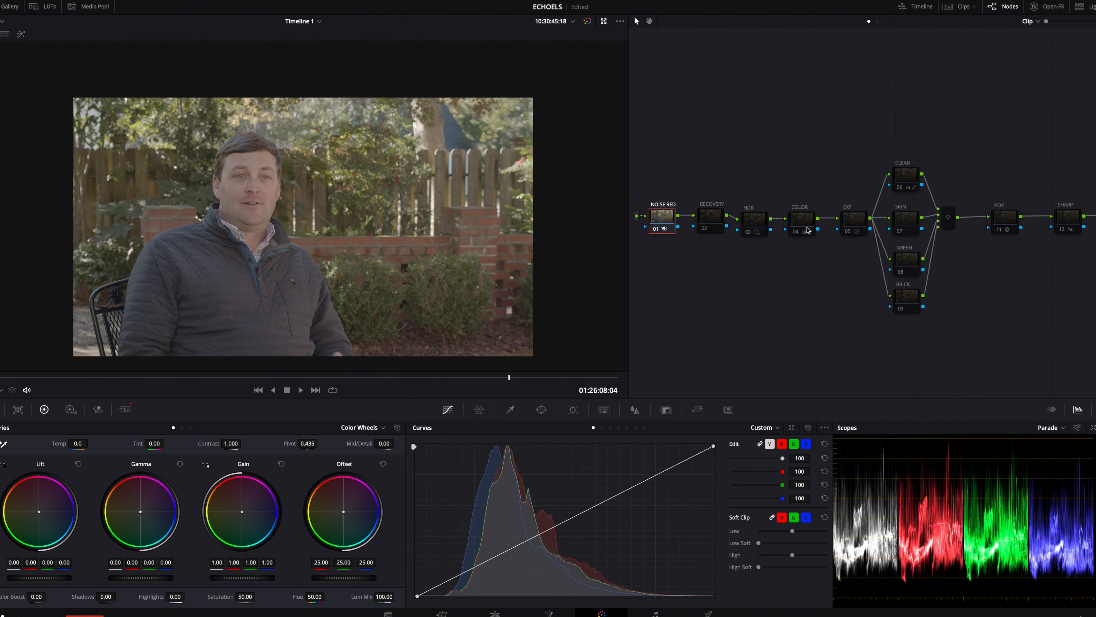
{"action": "left_click", "coordinate": [856, 228]}
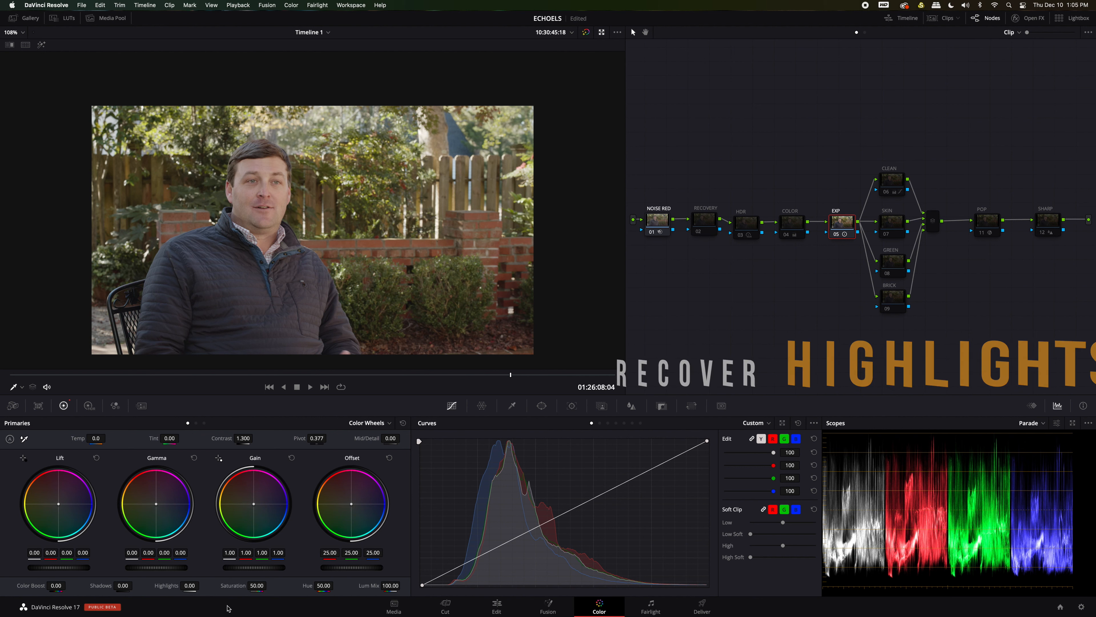
{"action": "left_click", "coordinate": [205, 423]}
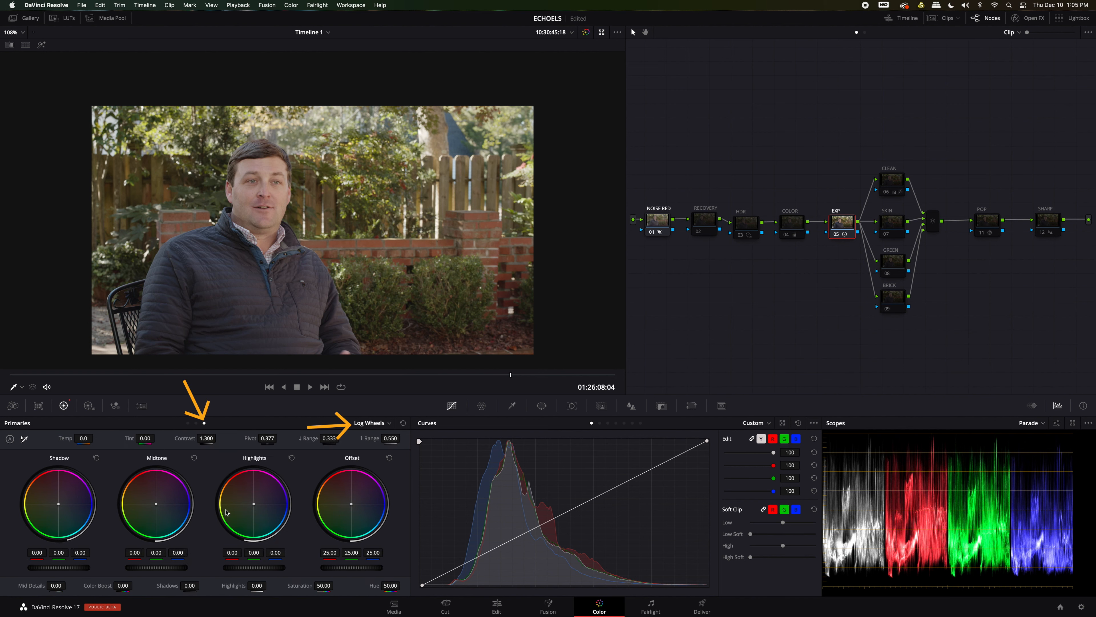
{"action": "left_click_drag", "start_coordinate": [71, 569], "coordinate": [38, 570]}
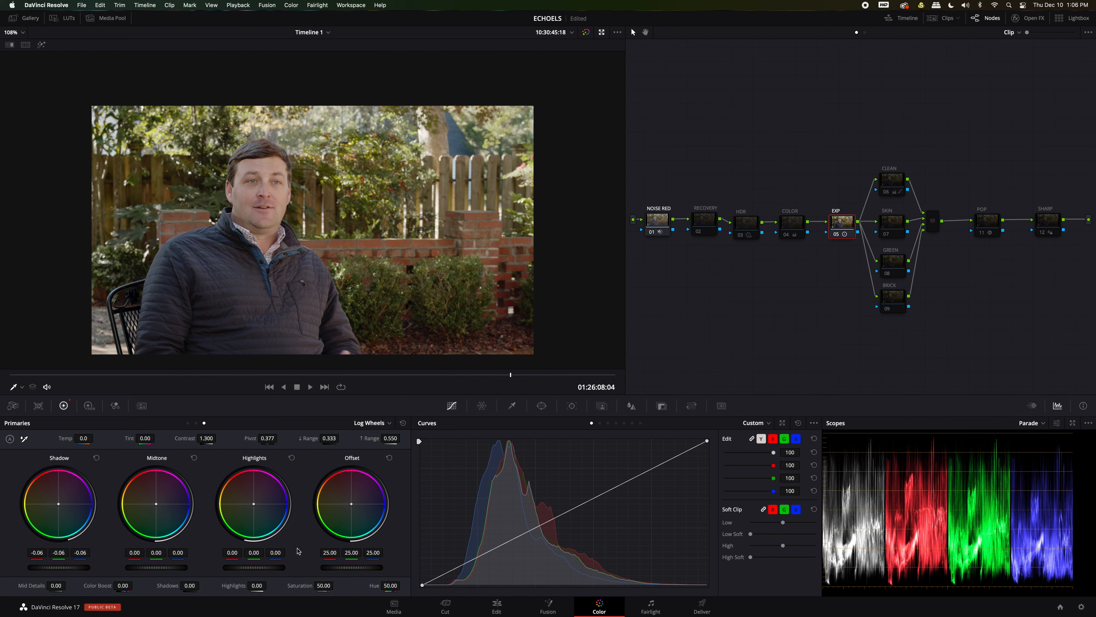
{"action": "left_click_drag", "start_coordinate": [333, 439], "coordinate": [316, 441]}
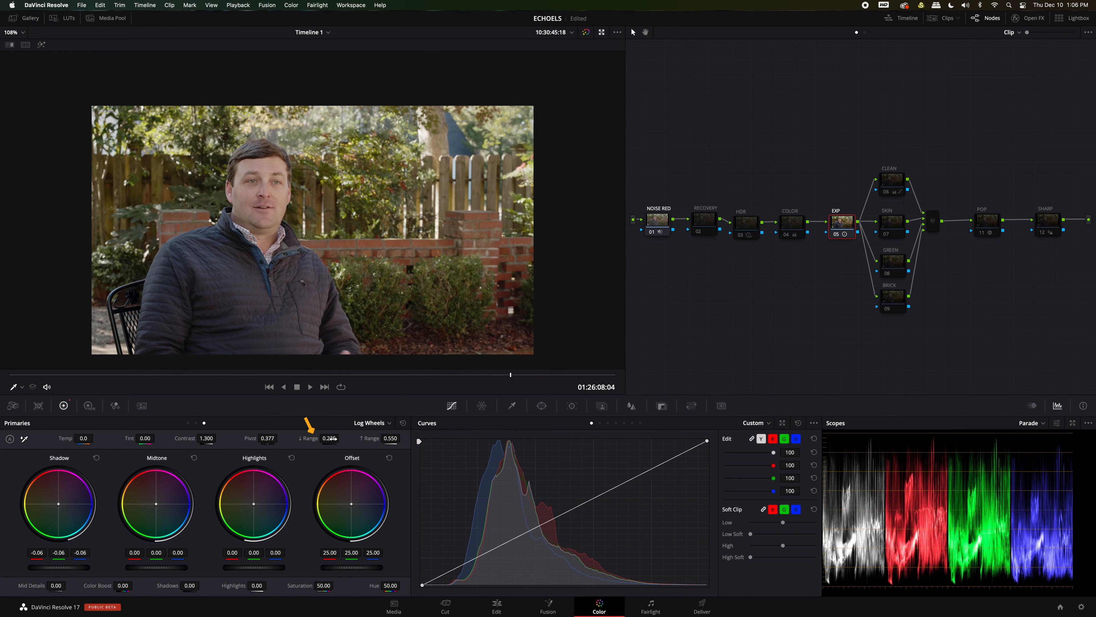
Set the EXP node's gamma to 0.01 and gain to 0.88, and compare the image with the grade off and on
{"action": "left_click", "coordinate": [188, 423]}
{"action": "left_click_drag", "start_coordinate": [168, 568], "coordinate": [176, 569]}
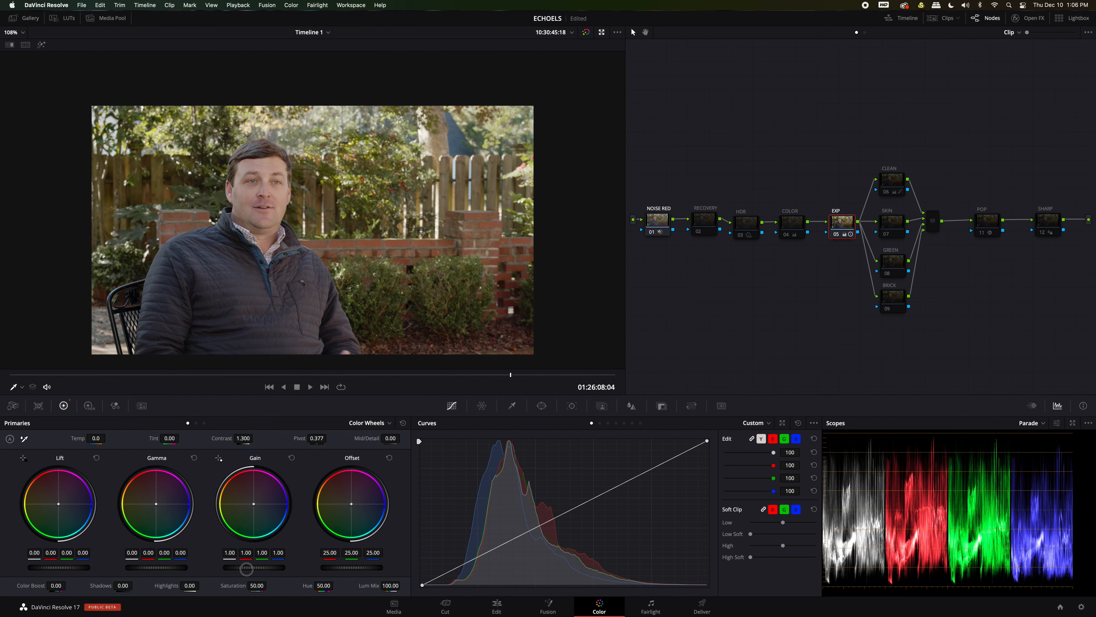
{"action": "mouse_move", "coordinate": [247, 569]}
{"action": "left_mouse_down"}
{"action": "mouse_move", "coordinate": [173, 568]}
{"action": "mouse_move", "coordinate": [185, 567]}
{"action": "left_mouse_up"}
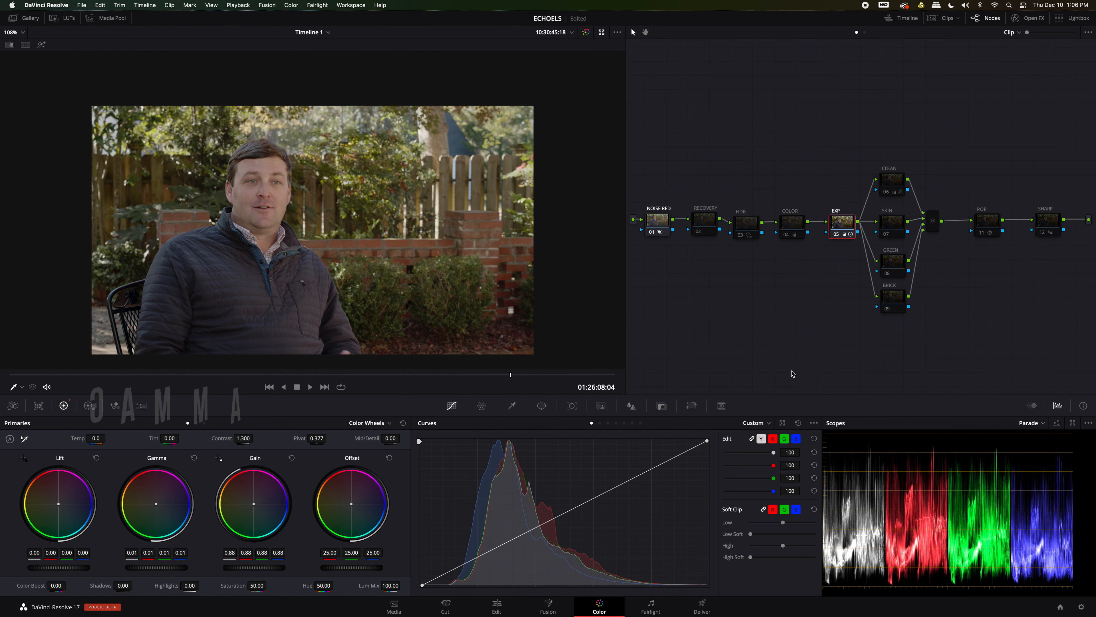
{"action": "key", "text": "ctrl+d"}
{"action": "key", "text": "ctrl+d"}
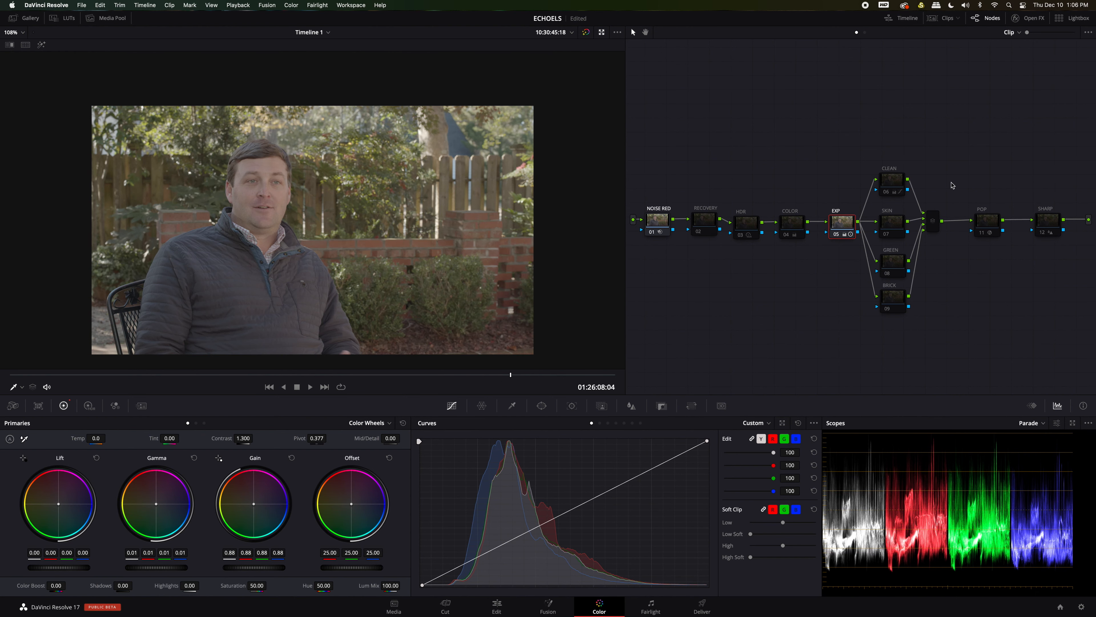
Set the COLOR node's saturation to 85
{"action": "left_click", "coordinate": [799, 234]}
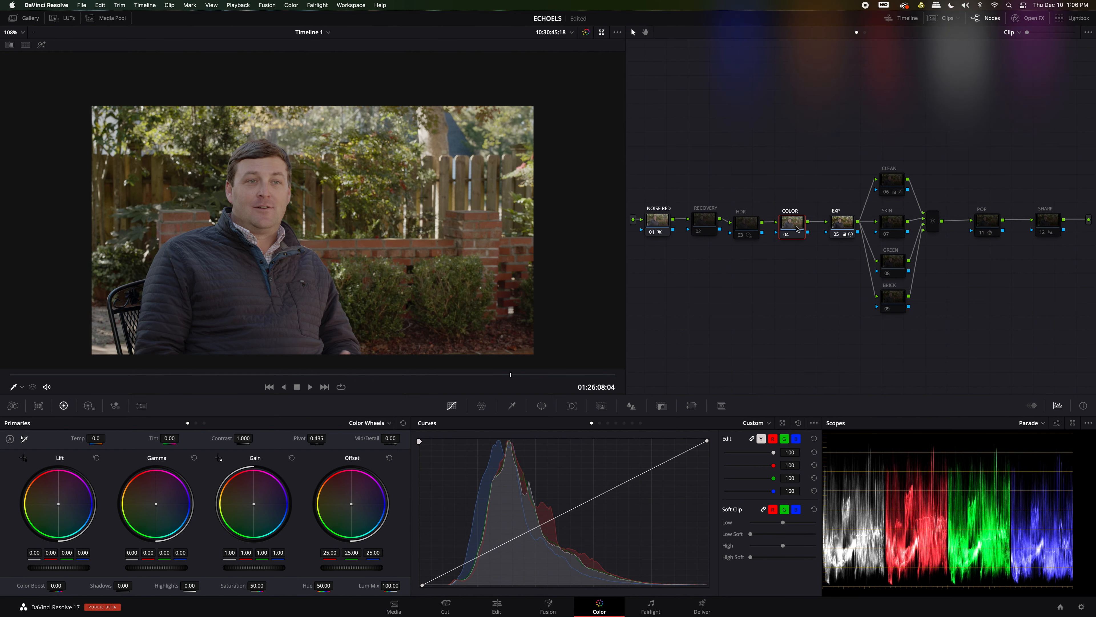
{"action": "left_click", "coordinate": [255, 585]}
{"action": "type", "text": "8"}
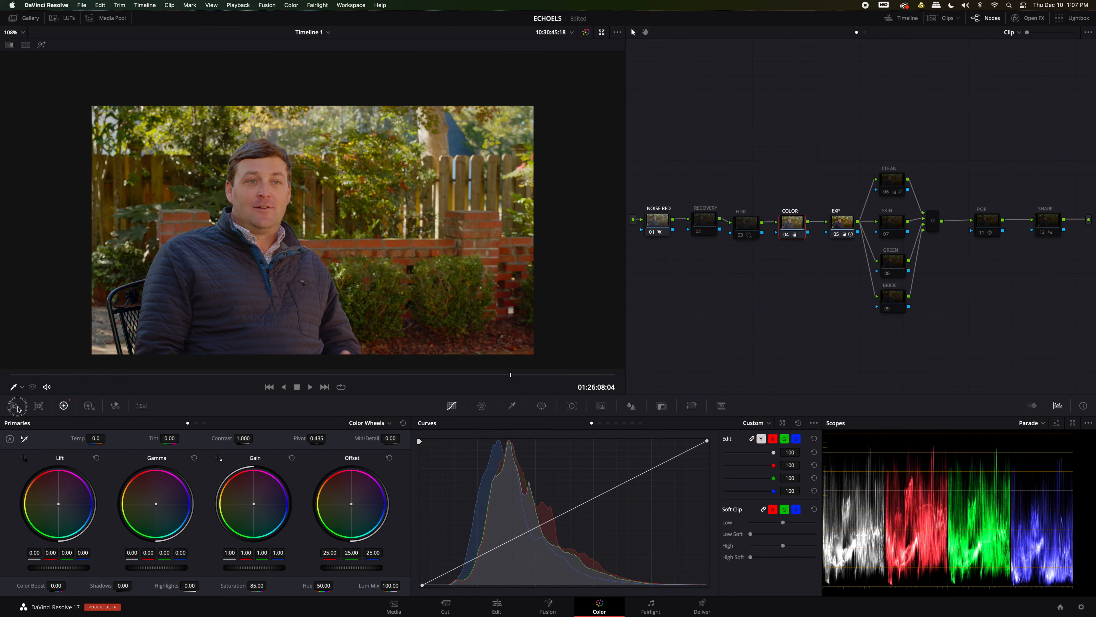
Set the clip's Camera Raw tint to -8
{"action": "left_click", "coordinate": [17, 405]}
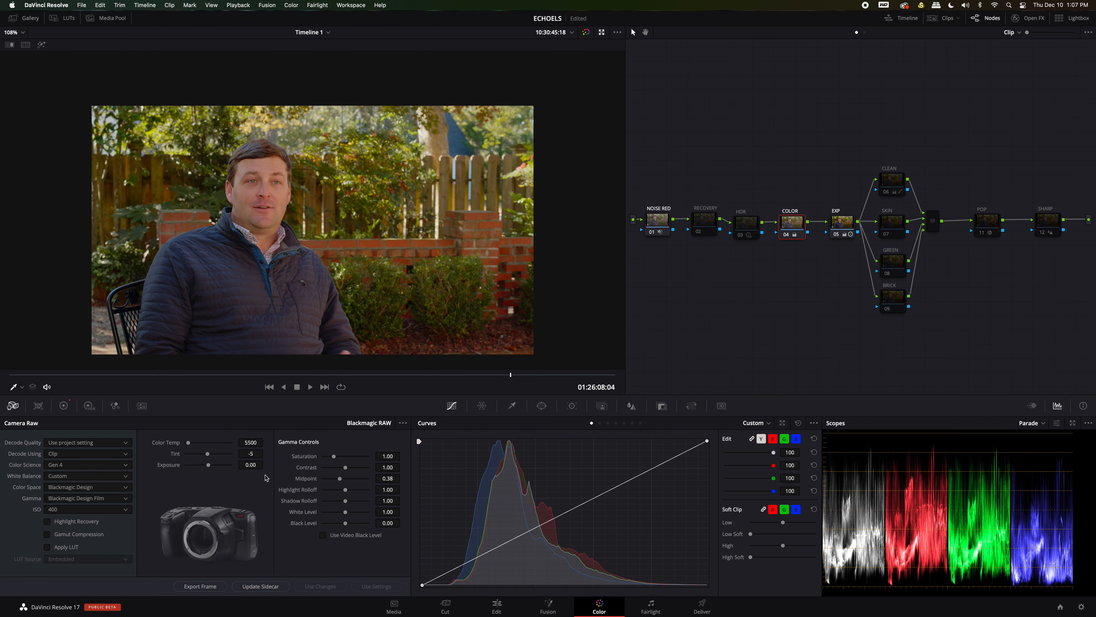
{"action": "left_click", "coordinate": [254, 454]}
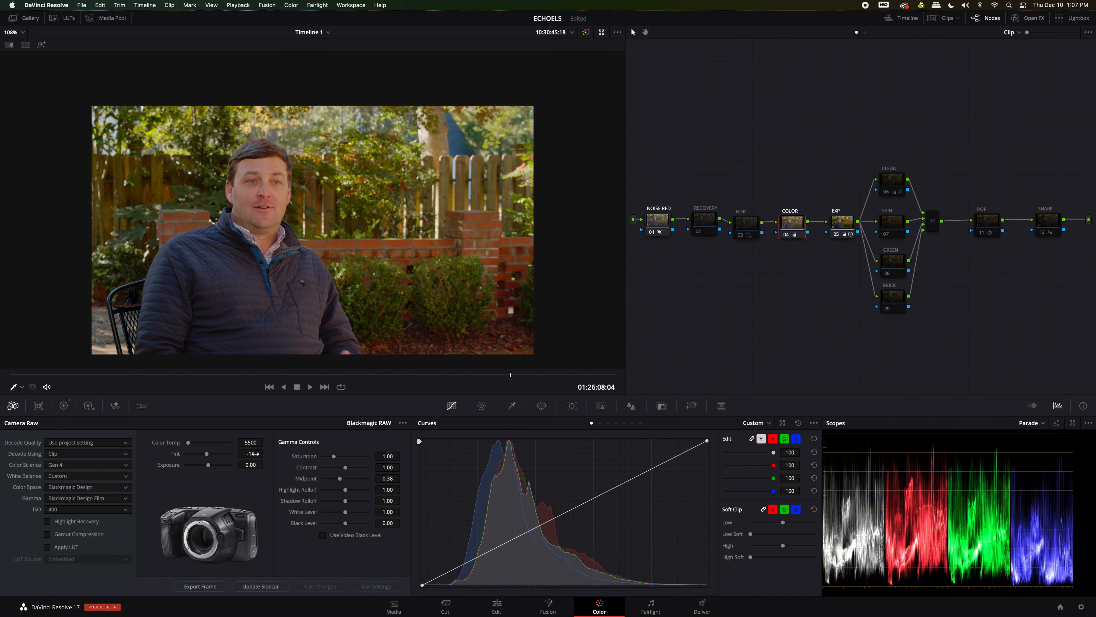
{"action": "left_click_drag", "start_coordinate": [257, 456], "coordinate": [255, 456]}
Enable the HDR node and preview the Shadow and Light zones of its High Dynamic Range wheels
{"action": "left_click", "coordinate": [750, 228]}
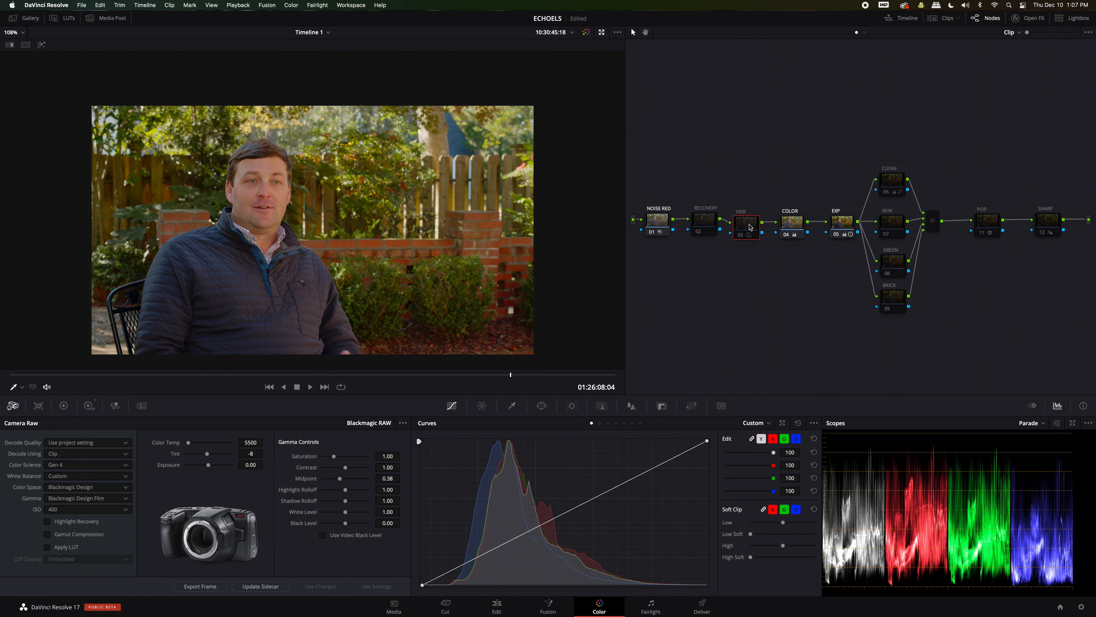
{"action": "left_click", "coordinate": [90, 405]}
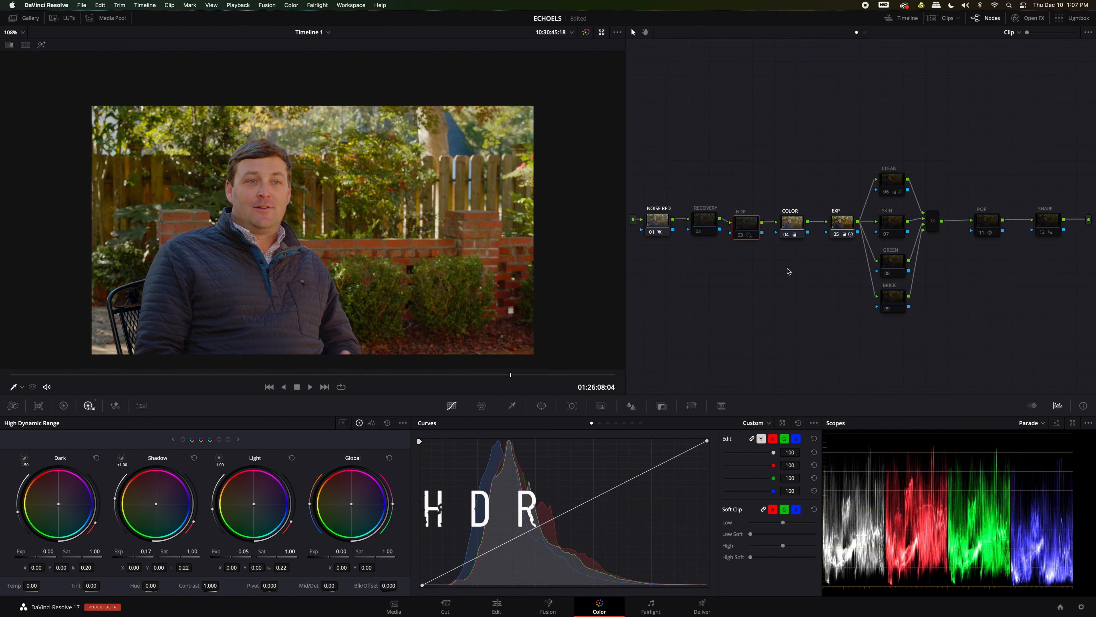
{"action": "key", "text": "ctrl+d"}
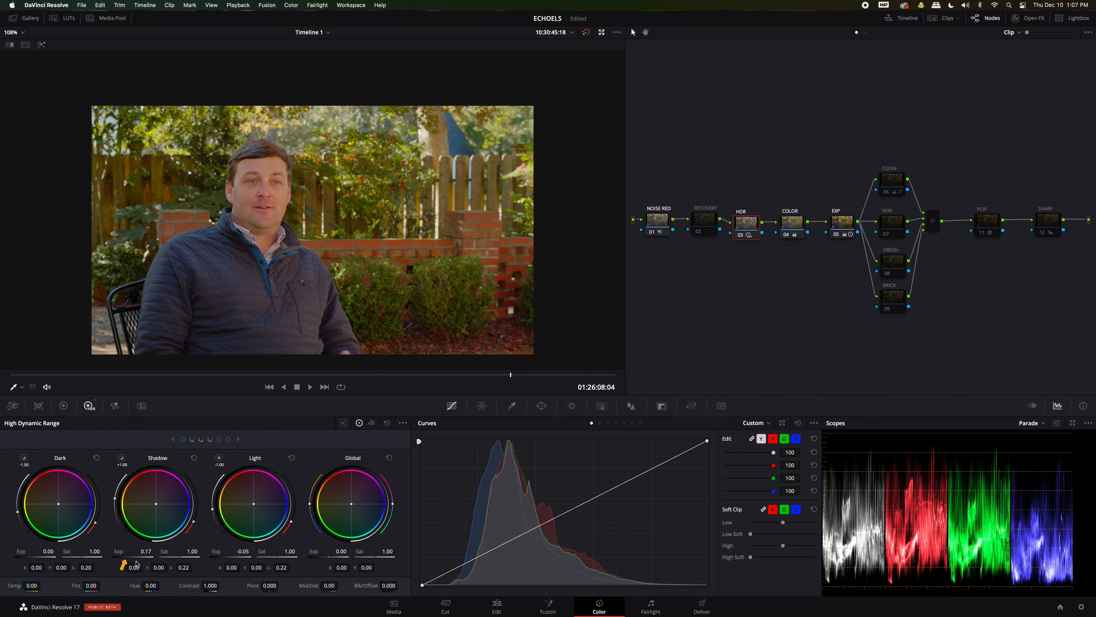
{"action": "left_click", "coordinate": [122, 458]}
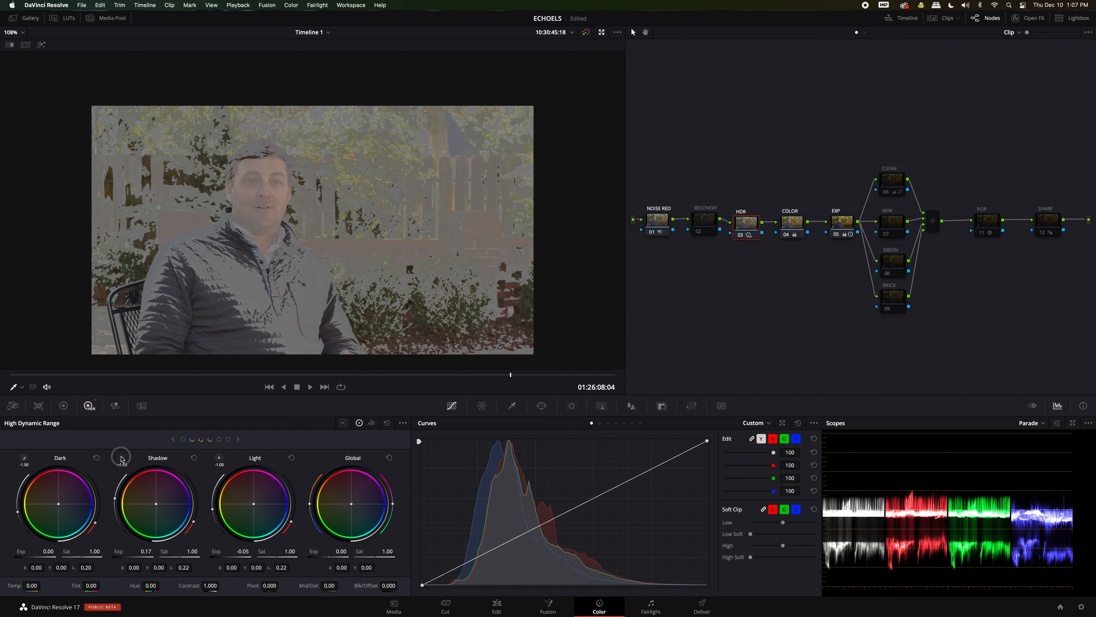
{"action": "left_click", "coordinate": [122, 458]}
{"action": "left_click", "coordinate": [220, 458]}
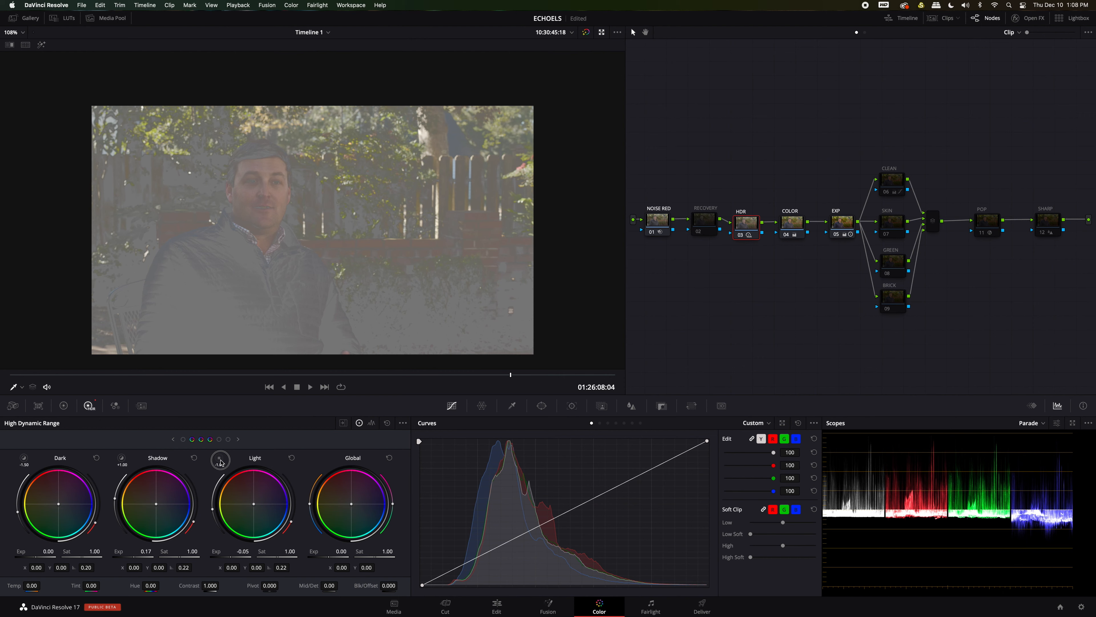
{"action": "left_click", "coordinate": [220, 459]}
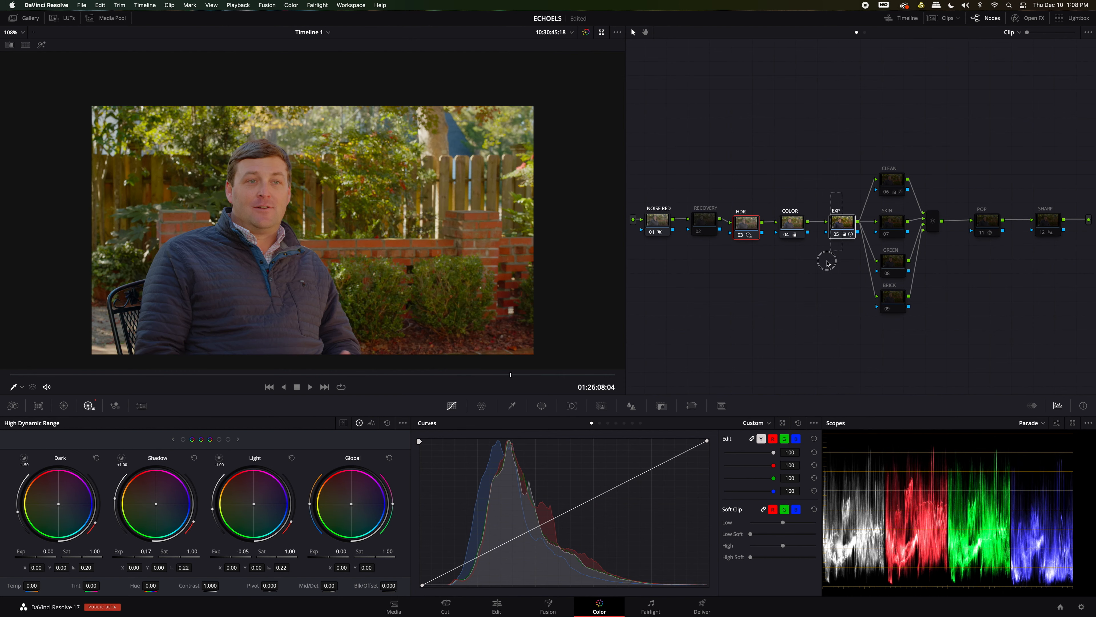
Compare the image with the EXP, COLOR and HDR nodes disabled and enabled together
{"action": "left_click_drag", "start_coordinate": [827, 262], "coordinate": [748, 272]}
{"action": "key", "text": "super+d"}
{"action": "key", "text": "super+d"}
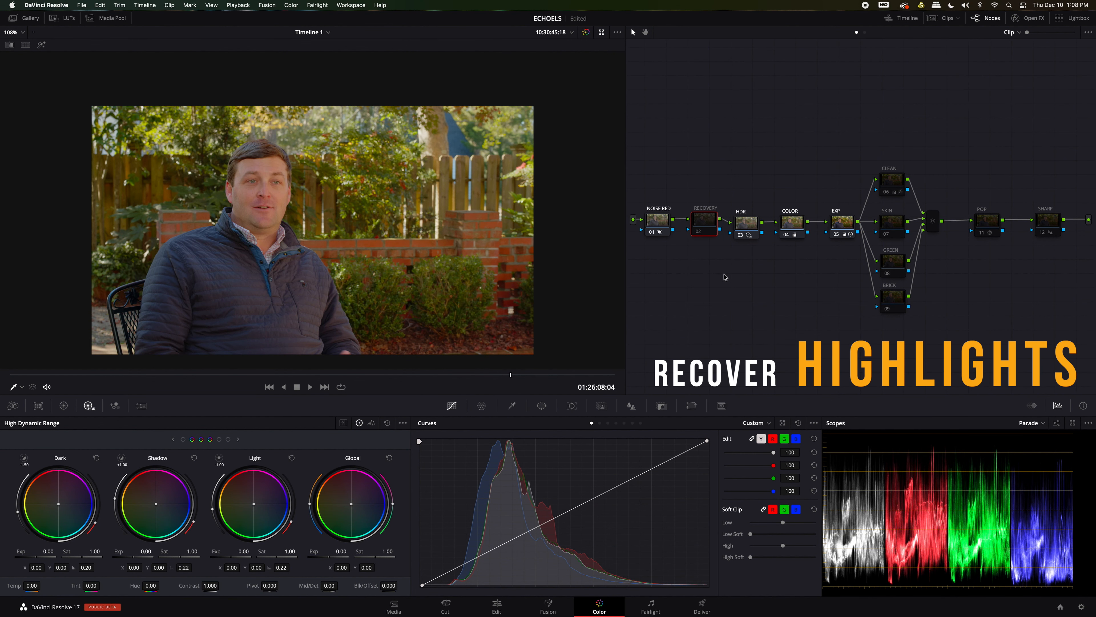
Enable the RECOVERY node and add a gradient window pointing upward, rotated about -179.5 with softness about 4.3
{"action": "key", "text": "super+d"}
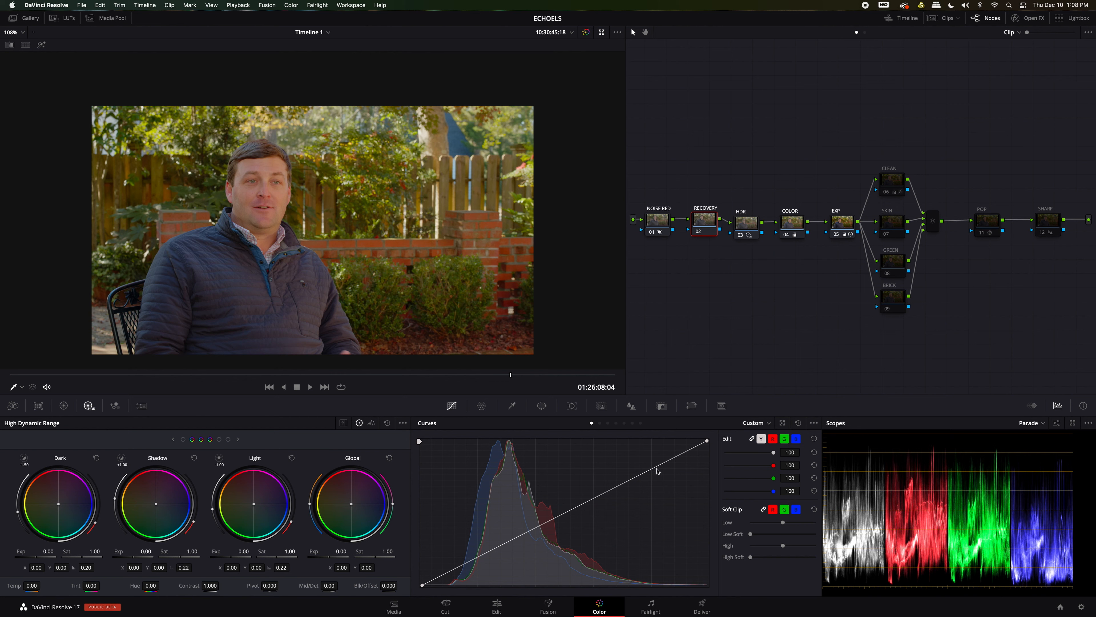
{"action": "left_click", "coordinate": [543, 407]}
{"action": "left_click", "coordinate": [431, 530]}
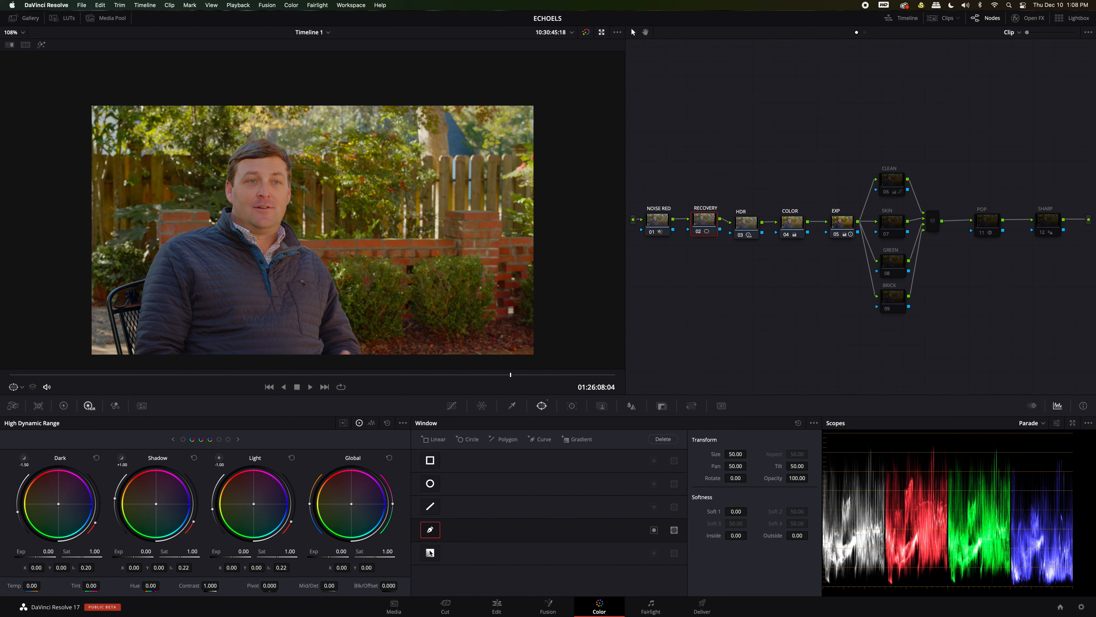
{"action": "left_click", "coordinate": [430, 553]}
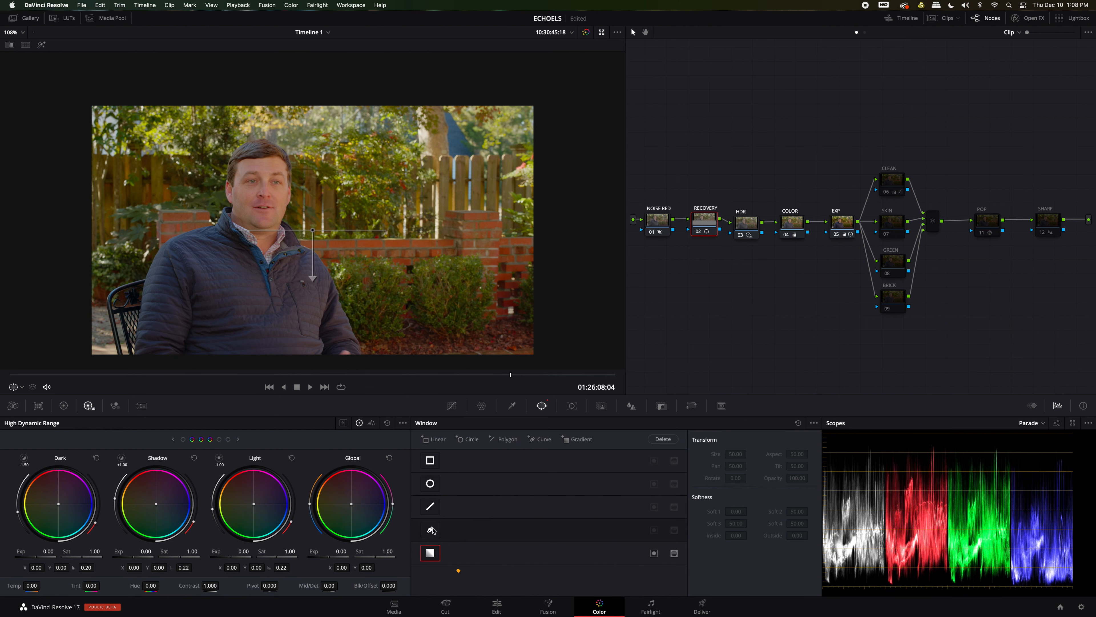
{"action": "left_click_drag", "start_coordinate": [320, 281], "coordinate": [313, 130]}
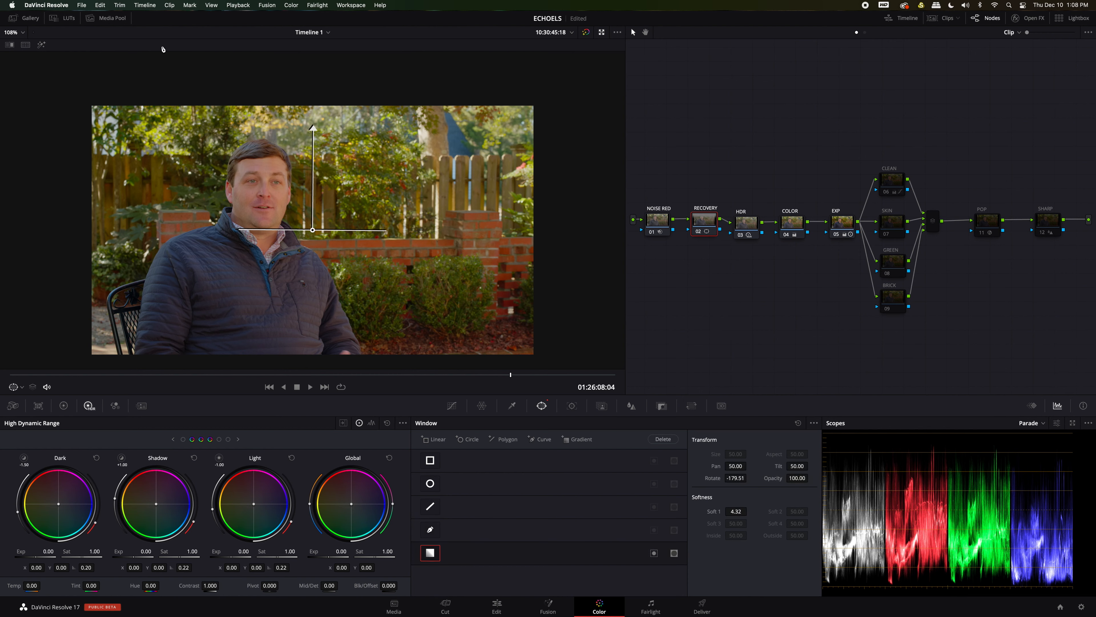
Invert the RECOVERY gradient window and shift it to the upper background, using highlight view and a temporary blue offset to check the mask
{"action": "left_click", "coordinate": [41, 45]}
{"action": "left_click", "coordinate": [63, 405]}
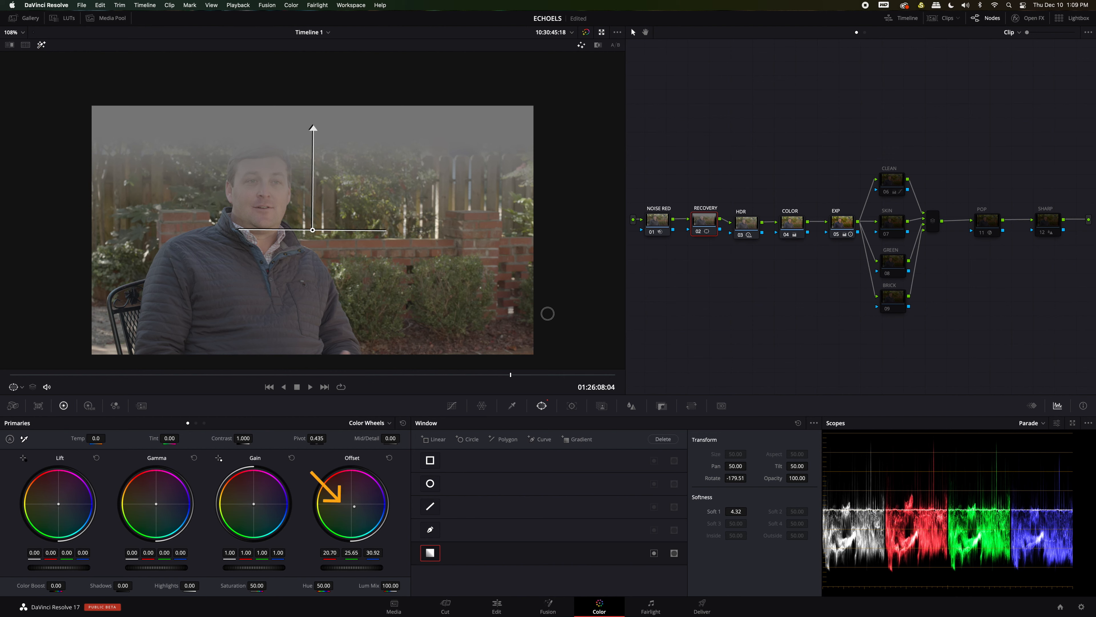
{"action": "left_click_drag", "start_coordinate": [354, 506], "coordinate": [363, 514]}
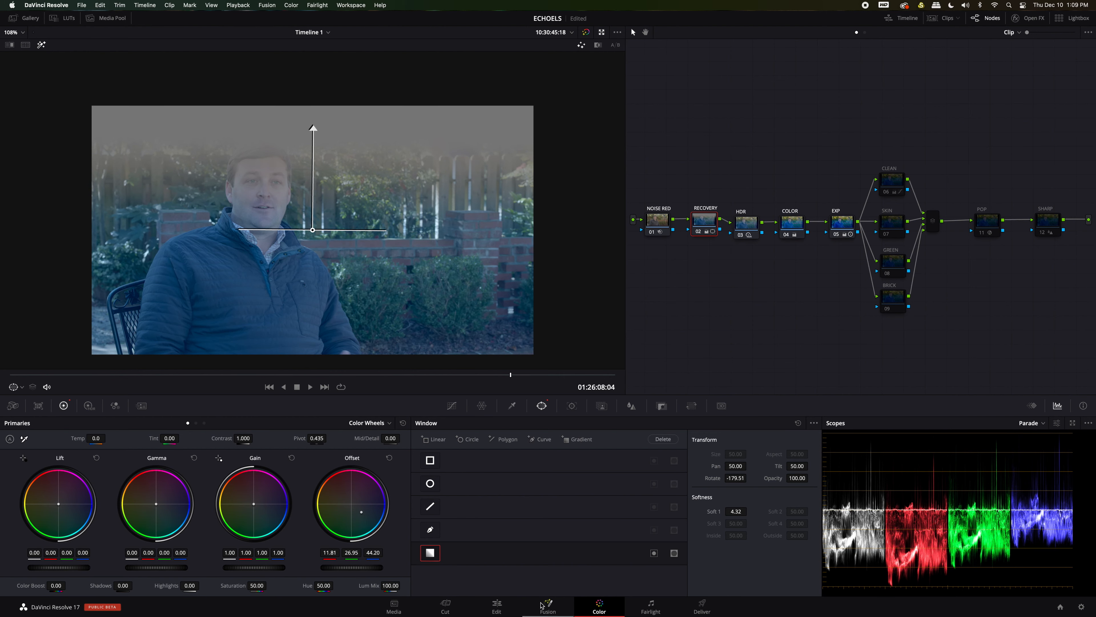
{"action": "left_click", "coordinate": [654, 554]}
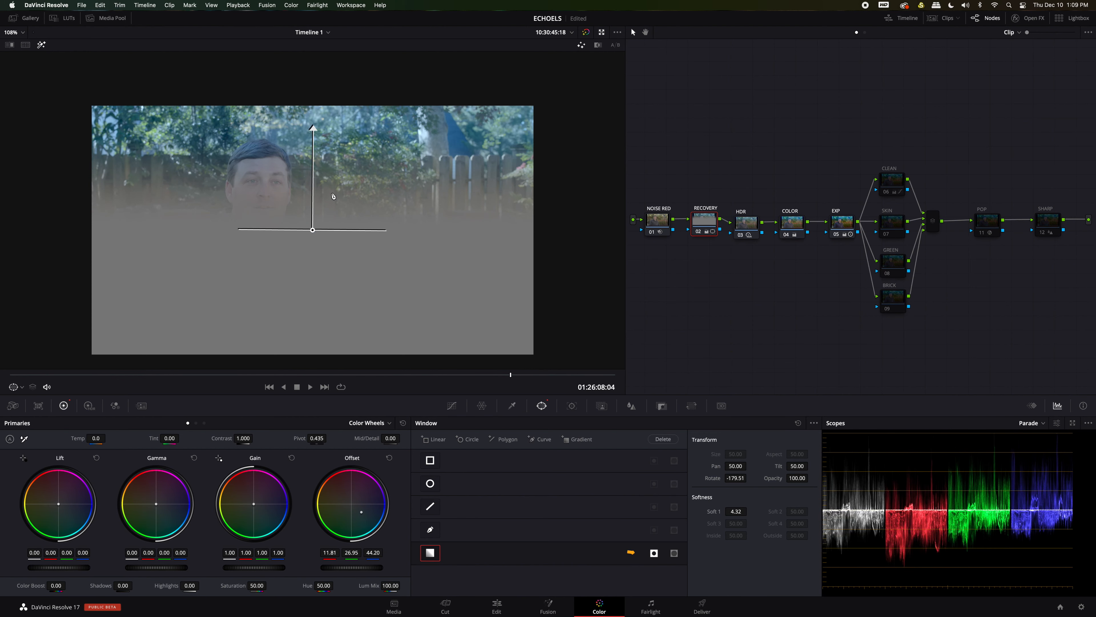
{"action": "left_click_drag", "start_coordinate": [315, 237], "coordinate": [318, 165]}
{"action": "left_click", "coordinate": [390, 457]}
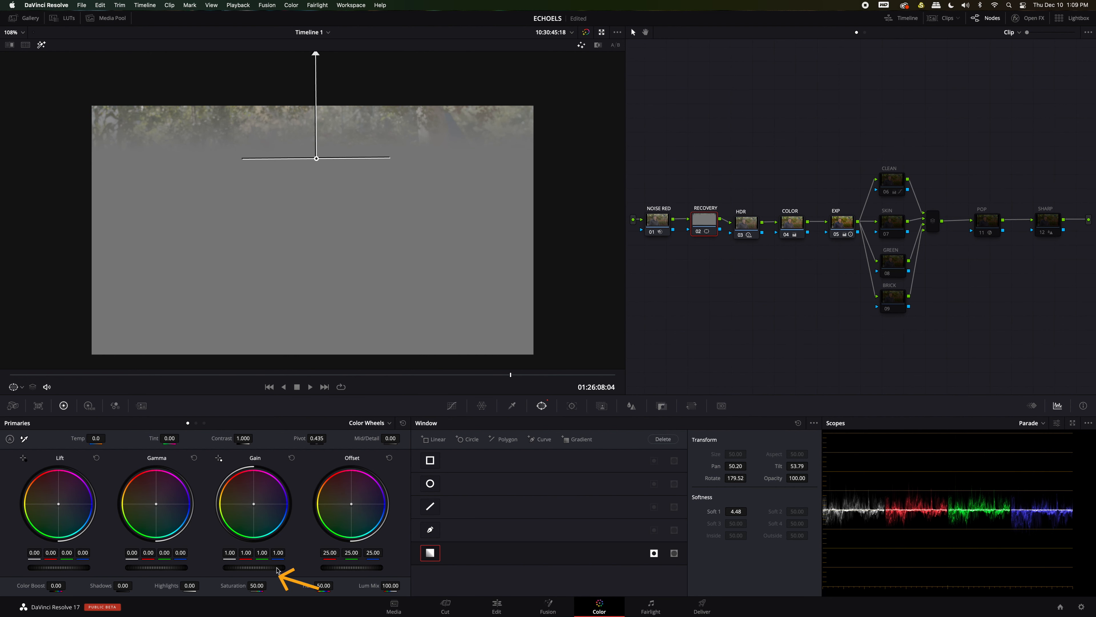
Set the RECOVERY node's gain to 0.91, compare it off and on, and reduce the gradient window's softness to about 4.13
{"action": "left_click_drag", "start_coordinate": [244, 567], "coordinate": [284, 570]}
{"action": "left_click", "coordinate": [45, 46]}
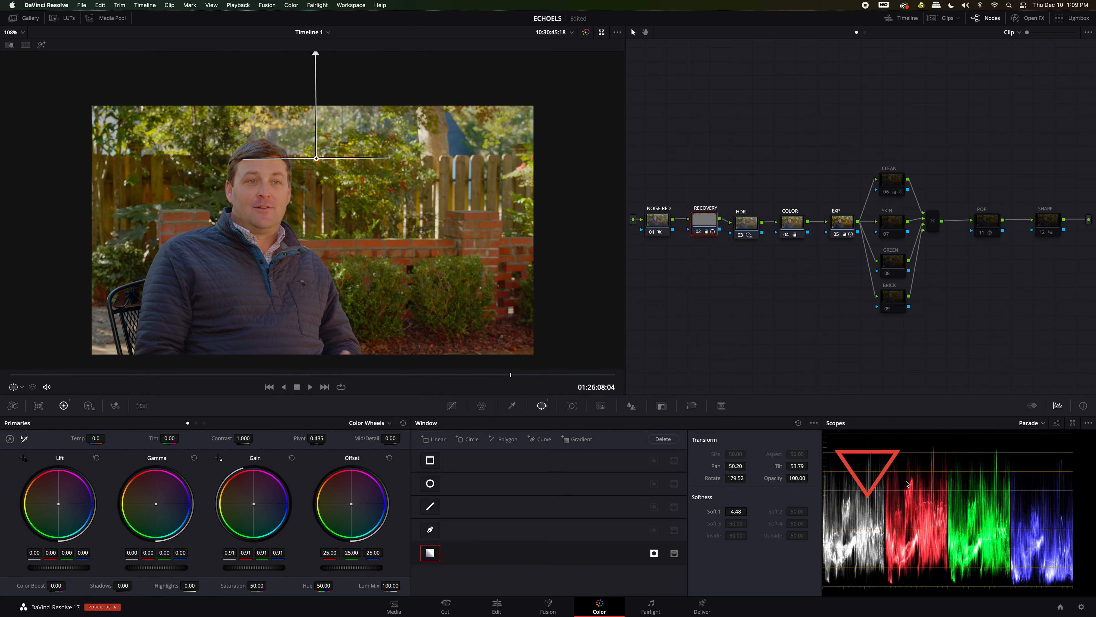
{"action": "key", "text": "super+d"}
{"action": "key", "text": "super+d"}
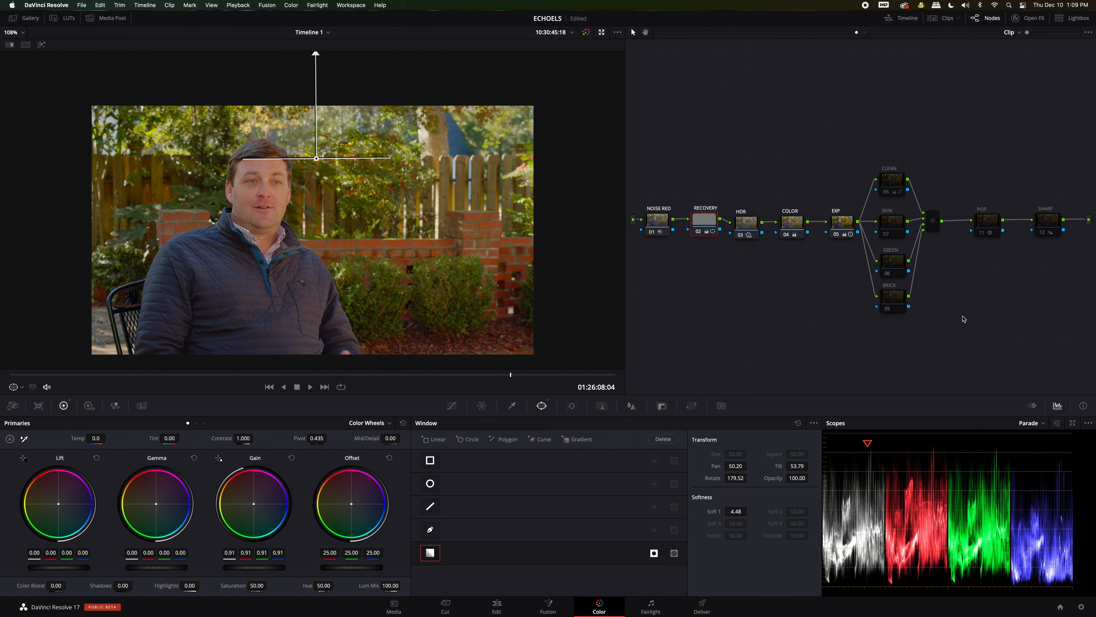
{"action": "scroll", "coordinate": [314, 53], "scroll_direction": "down", "scroll_amount": 2}
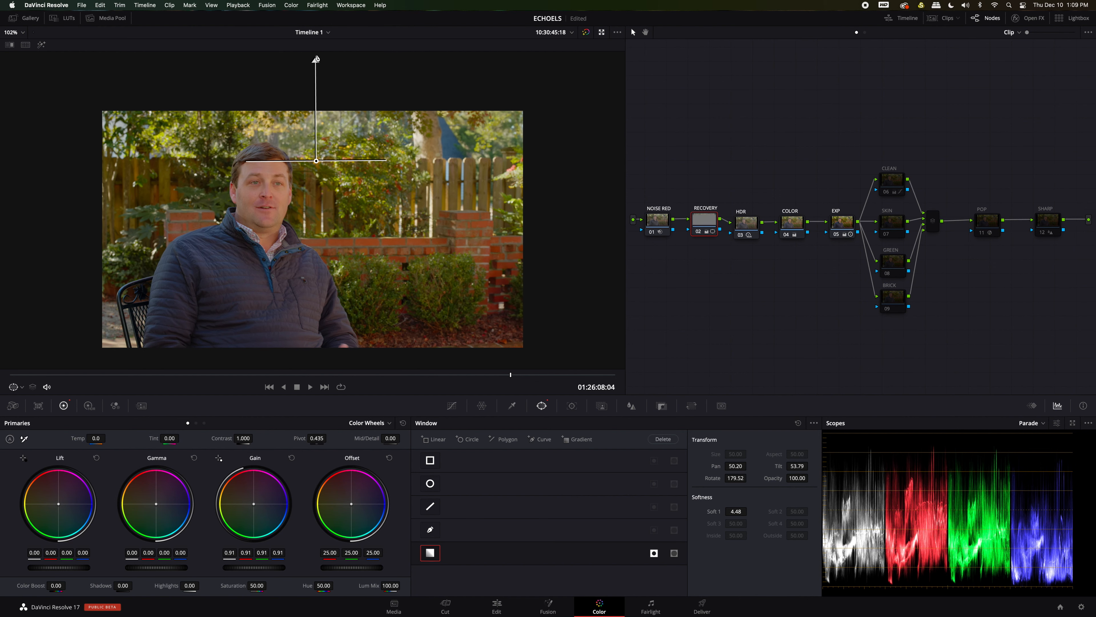
{"action": "left_click_drag", "start_coordinate": [315, 68], "coordinate": [317, 75]}
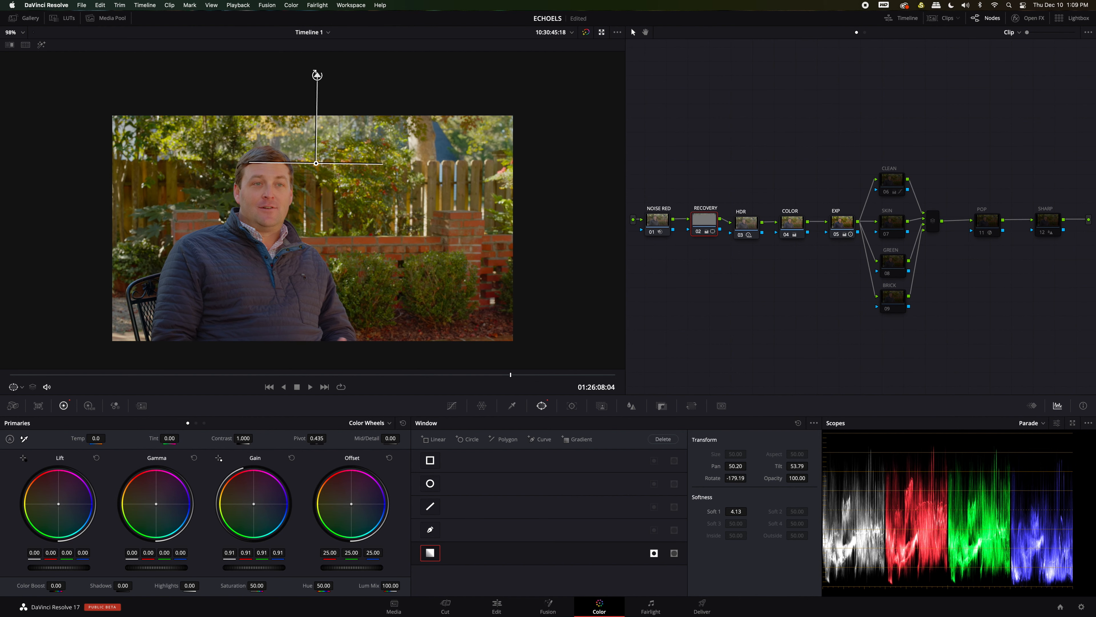
Enable the CLEAN node and open its Lum Vs Sat curve
{"action": "left_click", "coordinate": [898, 189]}
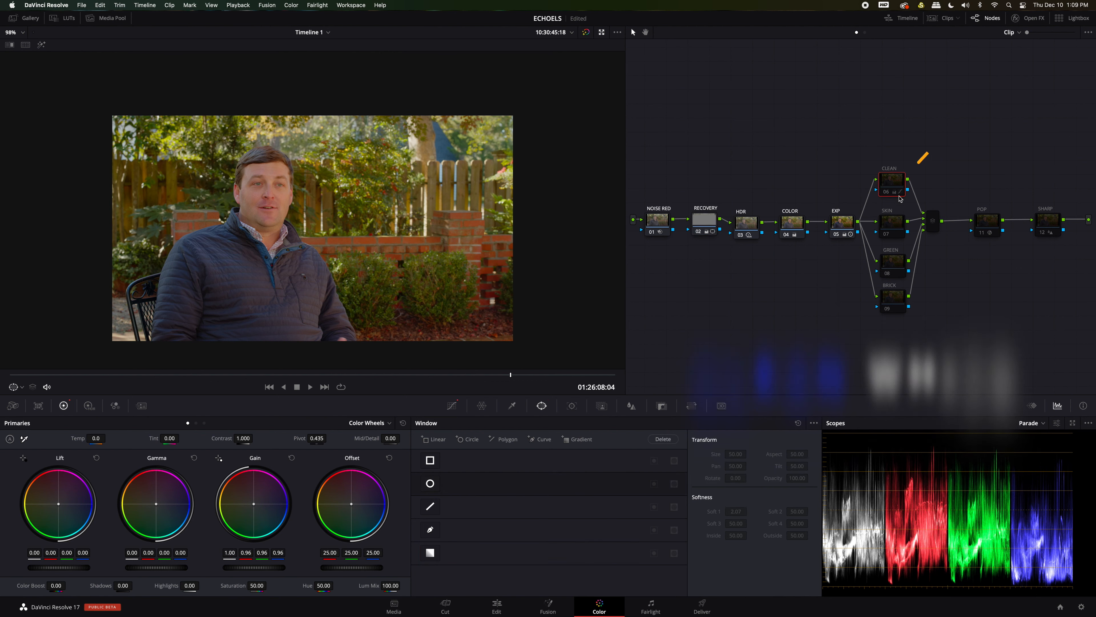
{"action": "left_click", "coordinate": [452, 405]}
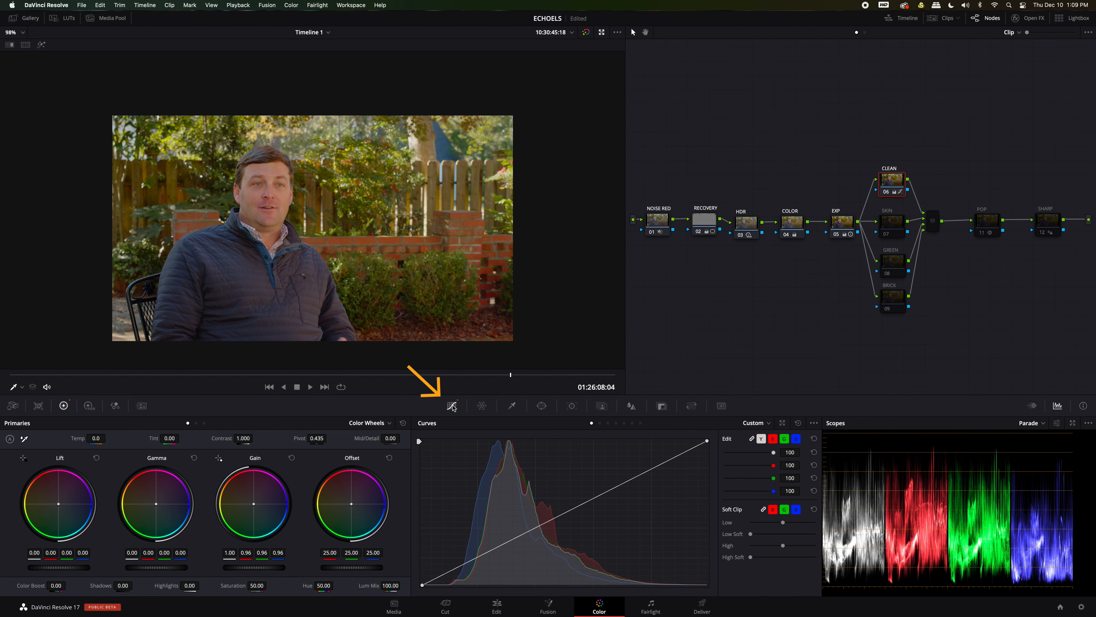
{"action": "left_click", "coordinate": [624, 423]}
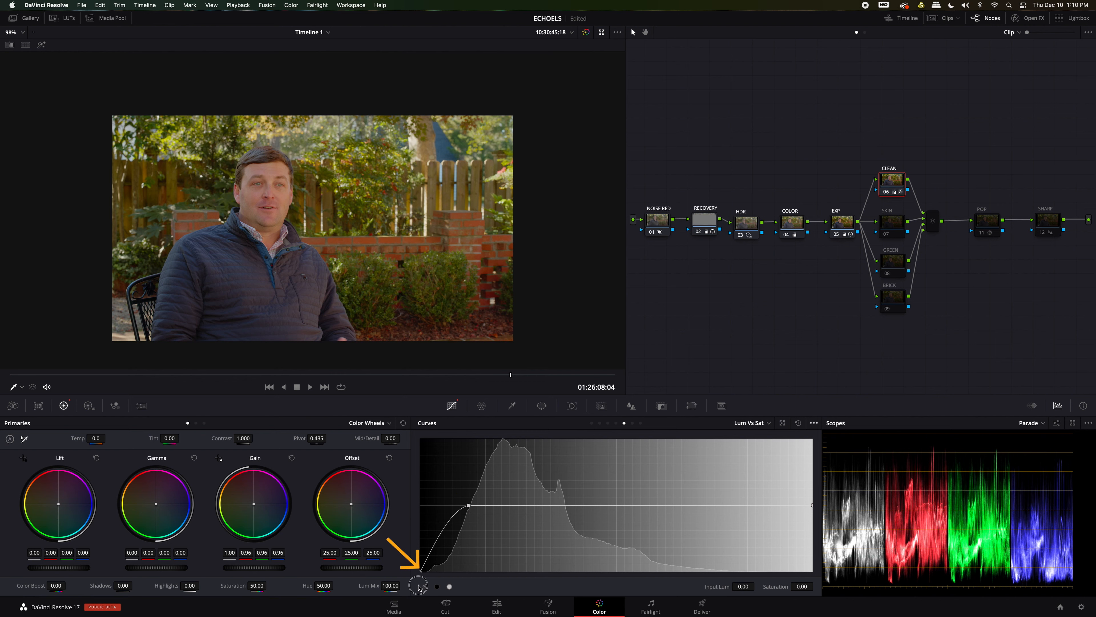
Pull the darkest end of the CLEAN node's Lum Vs Sat curve to saturation 0.00 and narrow its falloff toward the deep shadows
{"action": "left_click", "coordinate": [420, 571]}
{"action": "left_click_drag", "start_coordinate": [419, 570], "coordinate": [419, 577]}
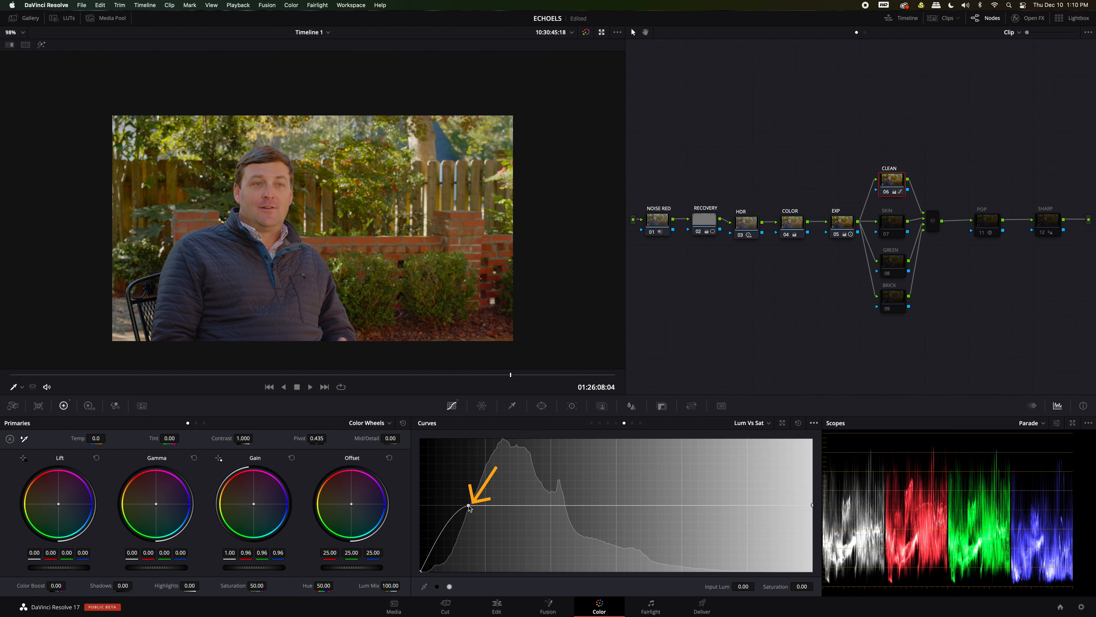
{"action": "left_click_drag", "start_coordinate": [467, 505], "coordinate": [453, 504]}
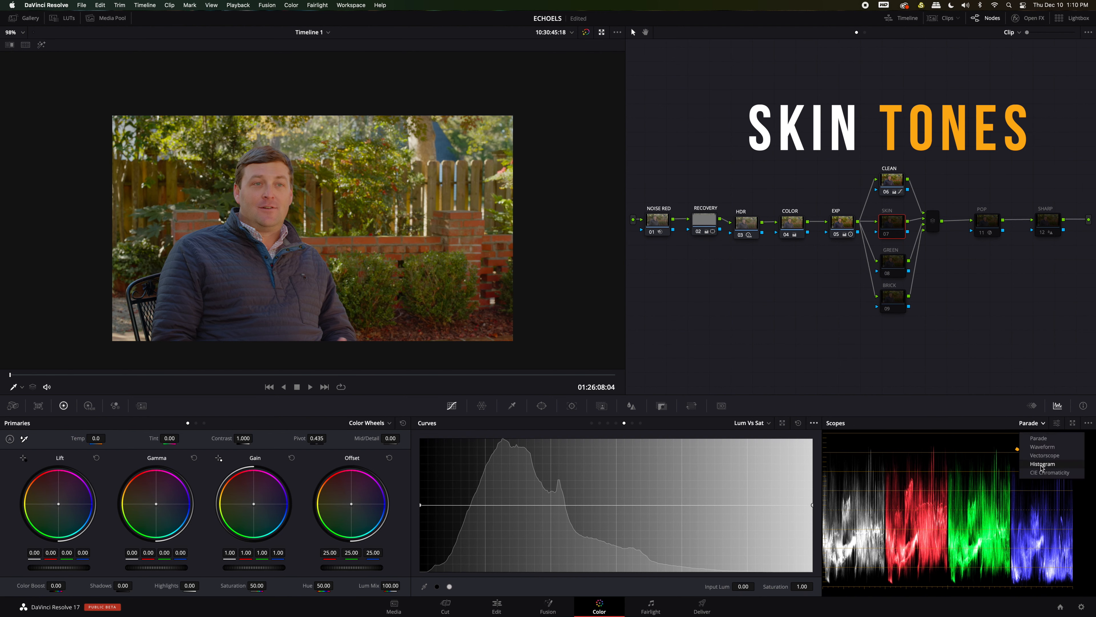
Switch the scope to Vectorscope, enable the SKIN node and open its HSL qualifier
{"action": "left_click", "coordinate": [1044, 455]}
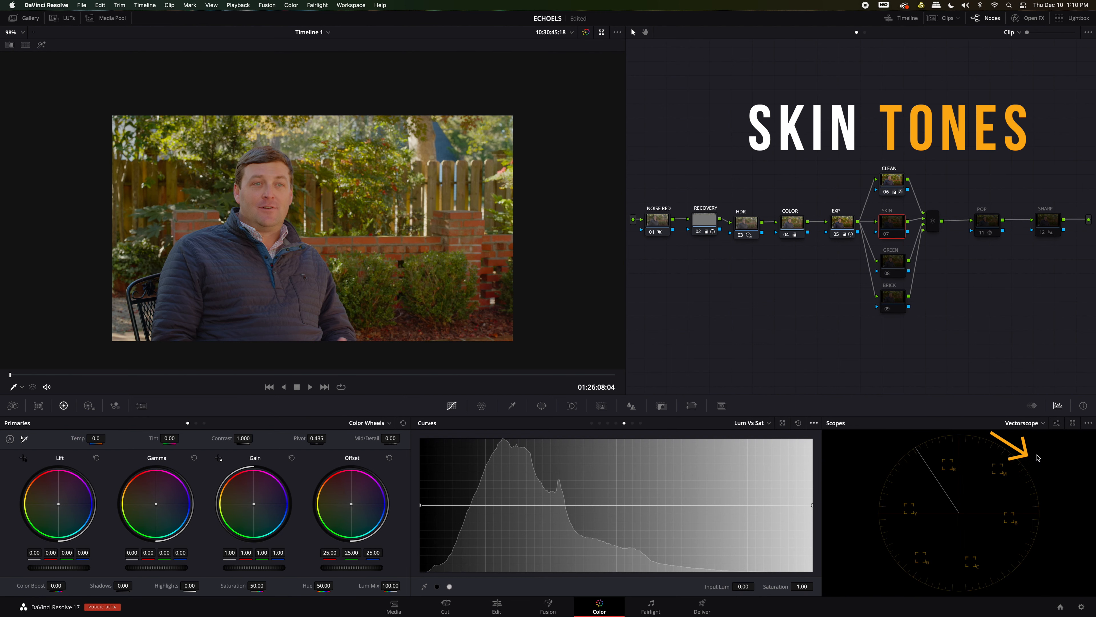
{"action": "left_click", "coordinate": [510, 405]}
{"action": "key", "text": "super+d"}
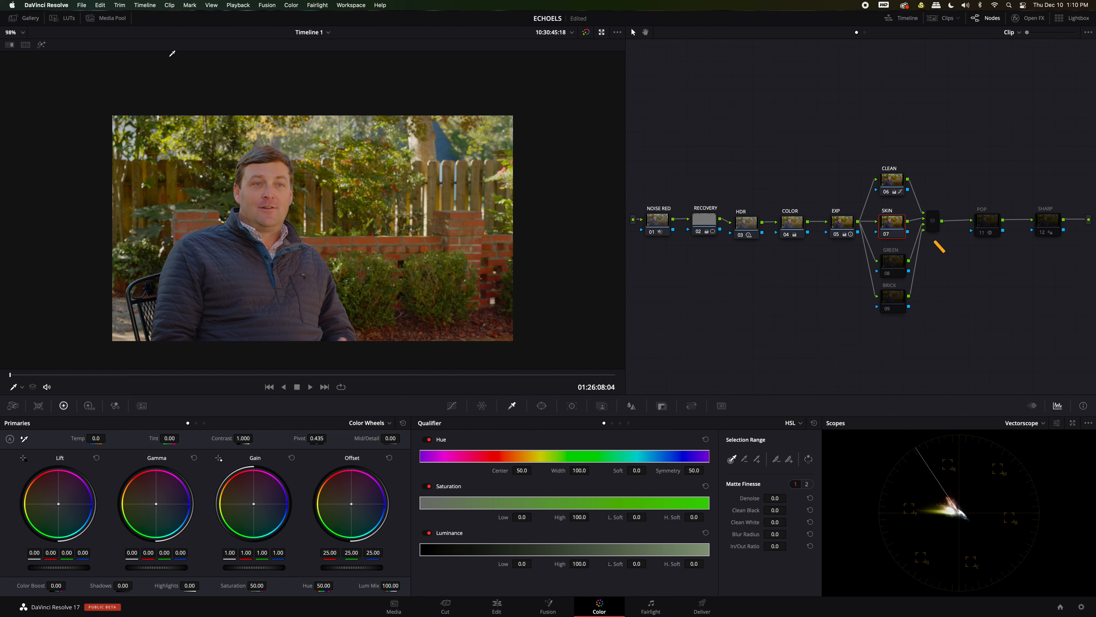
Sample the man's facial skin for the SKIN node's qualifier with highlight view enabled
{"action": "left_click", "coordinate": [42, 45]}
{"action": "scroll", "coordinate": [467, 289], "scroll_direction": "down", "scroll_amount": 2}
{"action": "scroll", "coordinate": [501, 306], "scroll_direction": "up", "scroll_amount": 5}
{"action": "scroll", "coordinate": [259, 214], "scroll_direction": "down", "scroll_amount": 3}
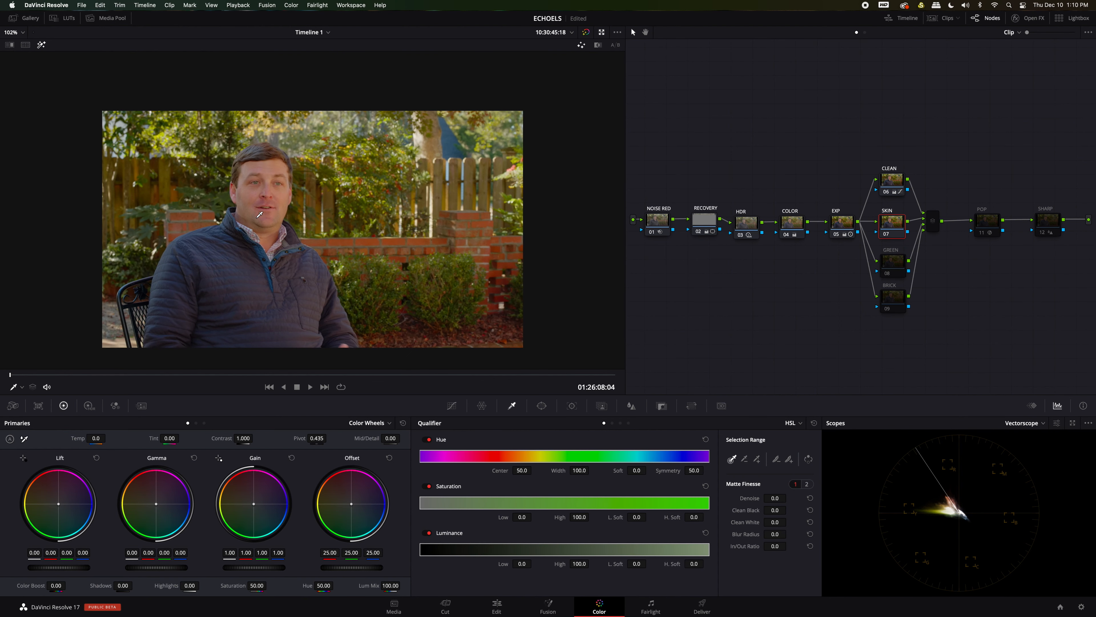
{"action": "mouse_move", "coordinate": [259, 173]}
{"action": "left_mouse_down"}
{"action": "mouse_move", "coordinate": [270, 188]}
{"action": "mouse_move", "coordinate": [263, 204]}
{"action": "left_mouse_up"}
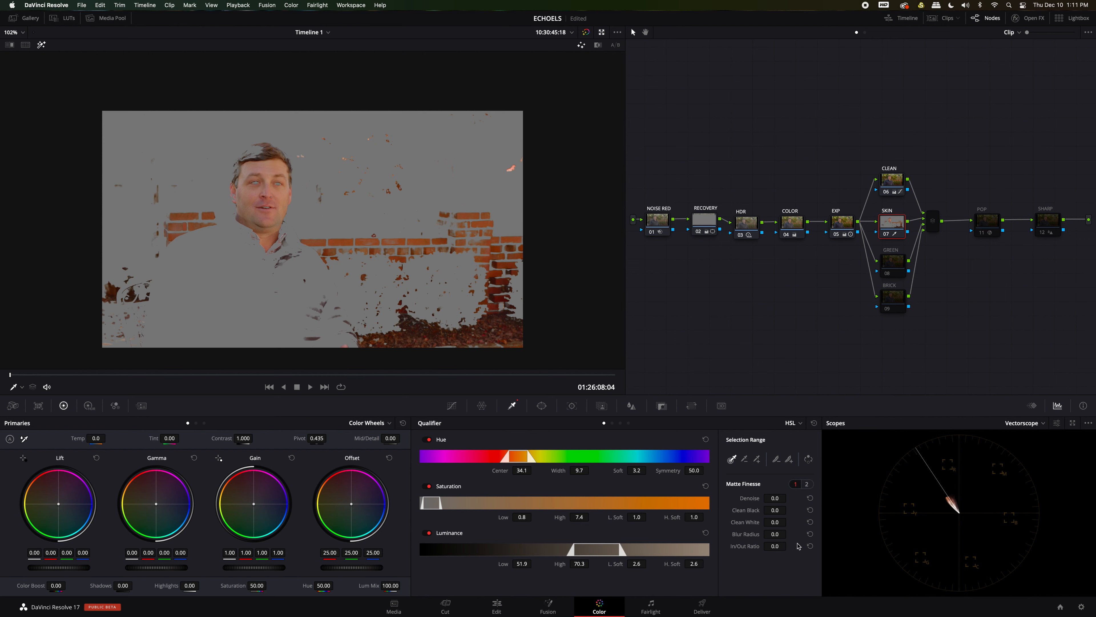
Refine the skin key with denoise 14.7, clean black 4.8, clean white 1.8, blur radius 24.6 and saturation low 1.9
{"action": "mouse_move", "coordinate": [777, 535]}
{"action": "left_mouse_down"}
{"action": "mouse_move", "coordinate": [863, 539]}
{"action": "mouse_move", "coordinate": [784, 535]}
{"action": "mouse_move", "coordinate": [798, 496]}
{"action": "mouse_move", "coordinate": [827, 498]}
{"action": "left_mouse_up"}
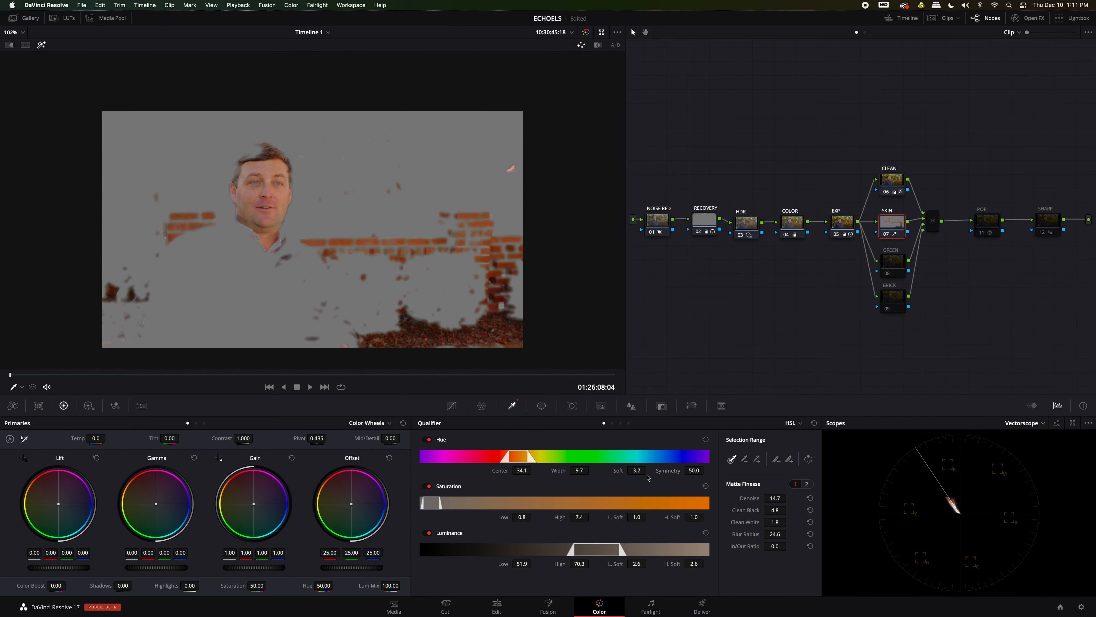
{"action": "left_click_drag", "start_coordinate": [516, 456], "coordinate": [515, 457]}
{"action": "left_click_drag", "start_coordinate": [517, 517], "coordinate": [517, 517]}
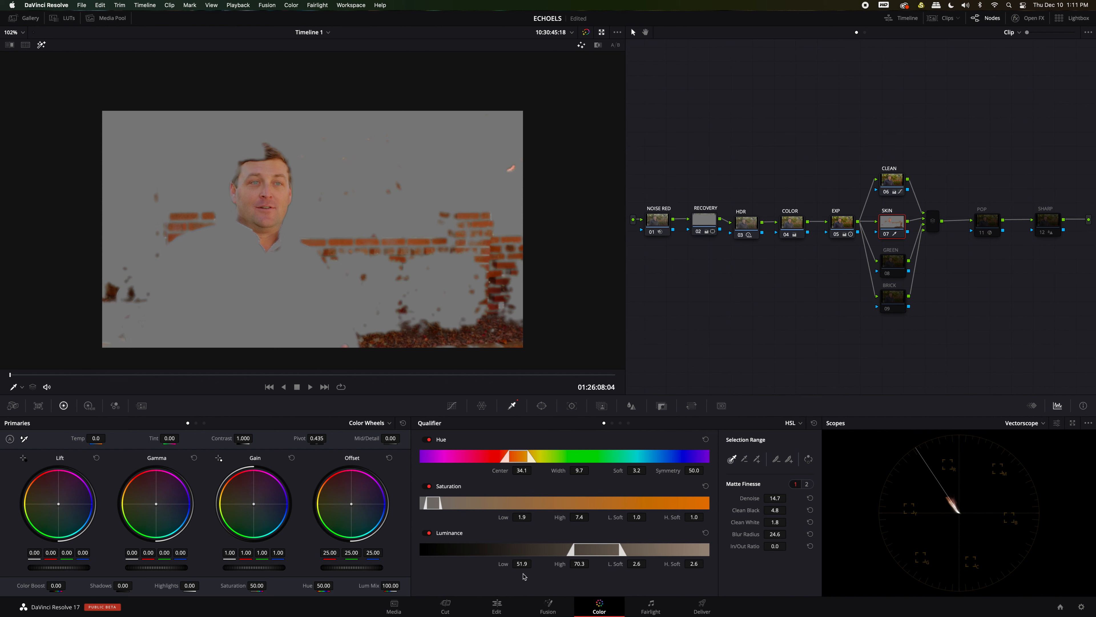
Tighten the skin key to luminance 58.6–69.3 with softness 4.4 and 4.3, saturation low 2.0, hue width 8.6 and blur radius 39.1
{"action": "left_click_drag", "start_coordinate": [521, 564], "coordinate": [596, 552]}
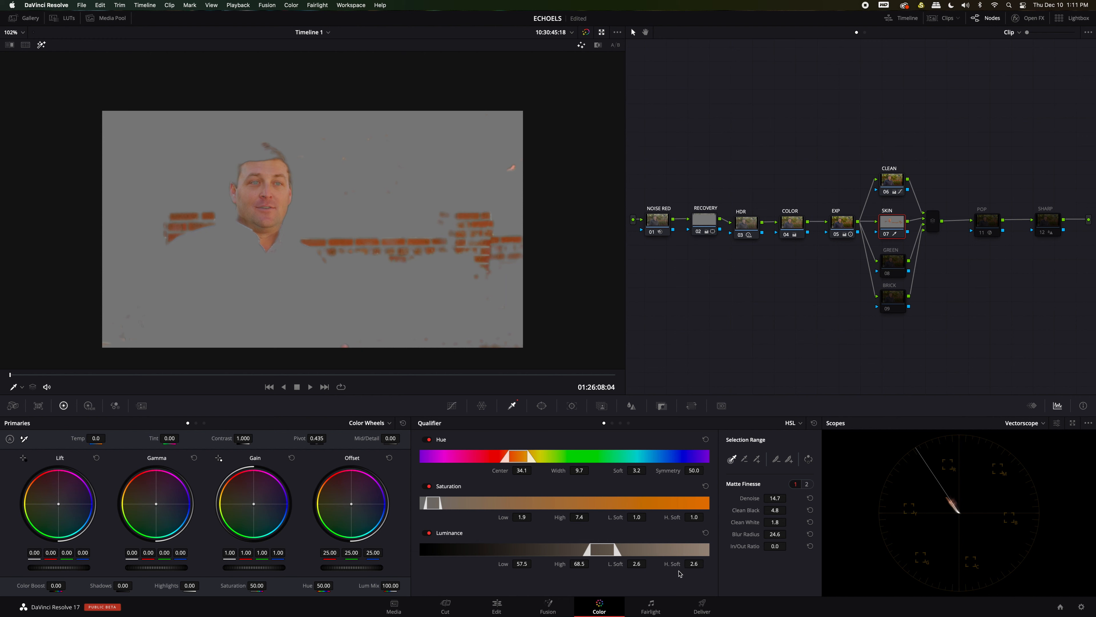
{"action": "left_click_drag", "start_coordinate": [694, 564], "coordinate": [603, 552]}
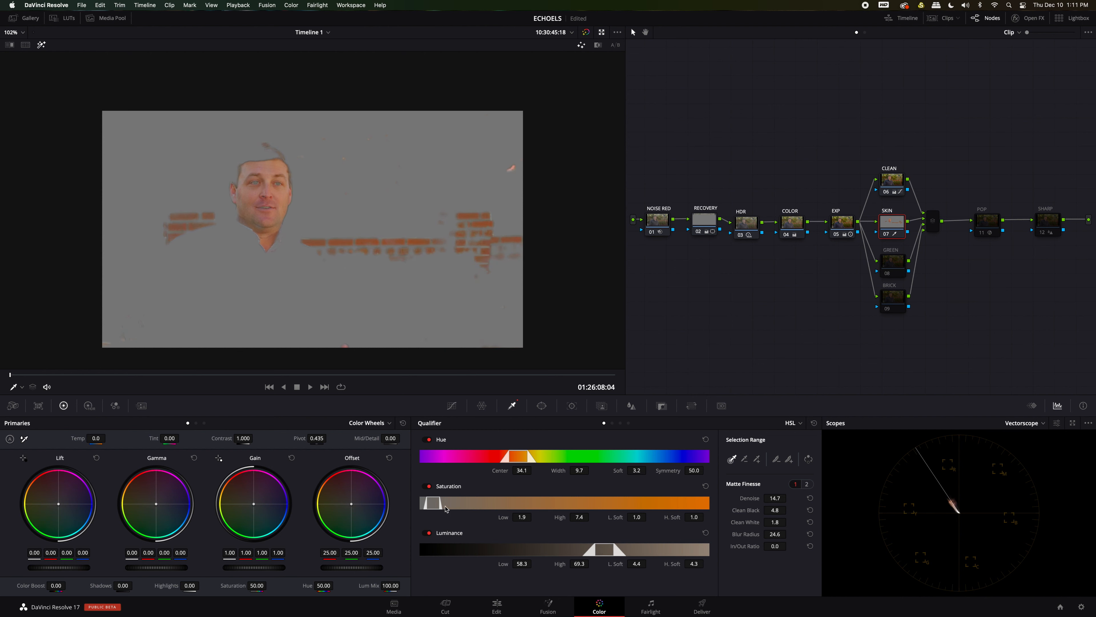
{"action": "left_click_drag", "start_coordinate": [432, 504], "coordinate": [432, 504]}
{"action": "left_click_drag", "start_coordinate": [772, 534], "coordinate": [773, 534]}
{"action": "left_click_drag", "start_coordinate": [522, 564], "coordinate": [525, 566]}
{"action": "left_click_drag", "start_coordinate": [520, 517], "coordinate": [534, 516]}
{"action": "left_click_drag", "start_coordinate": [579, 470], "coordinate": [580, 471]}
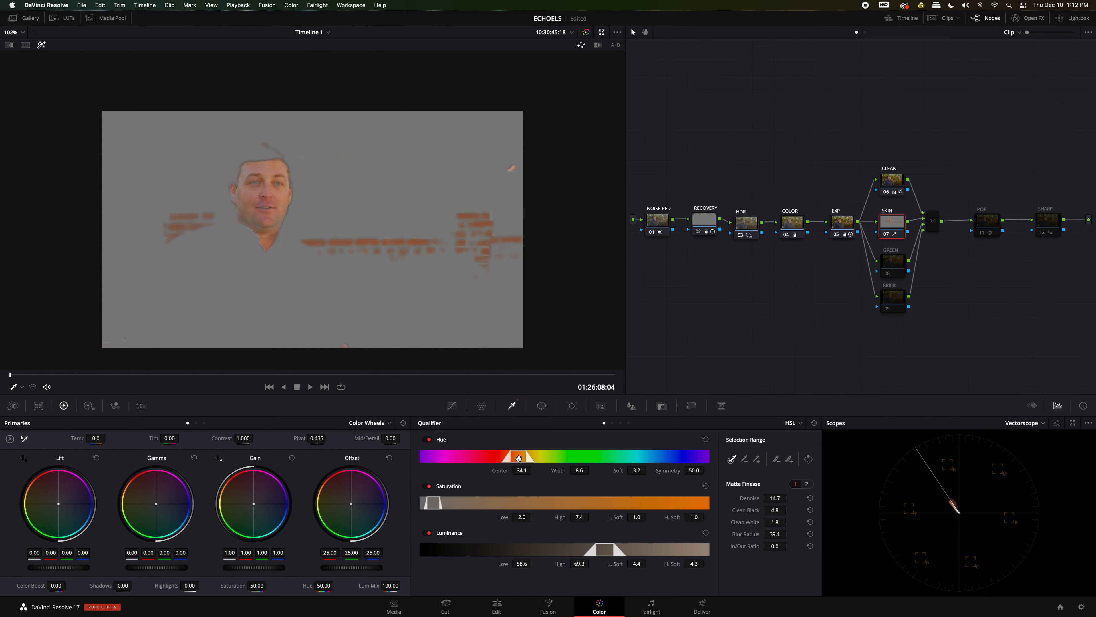
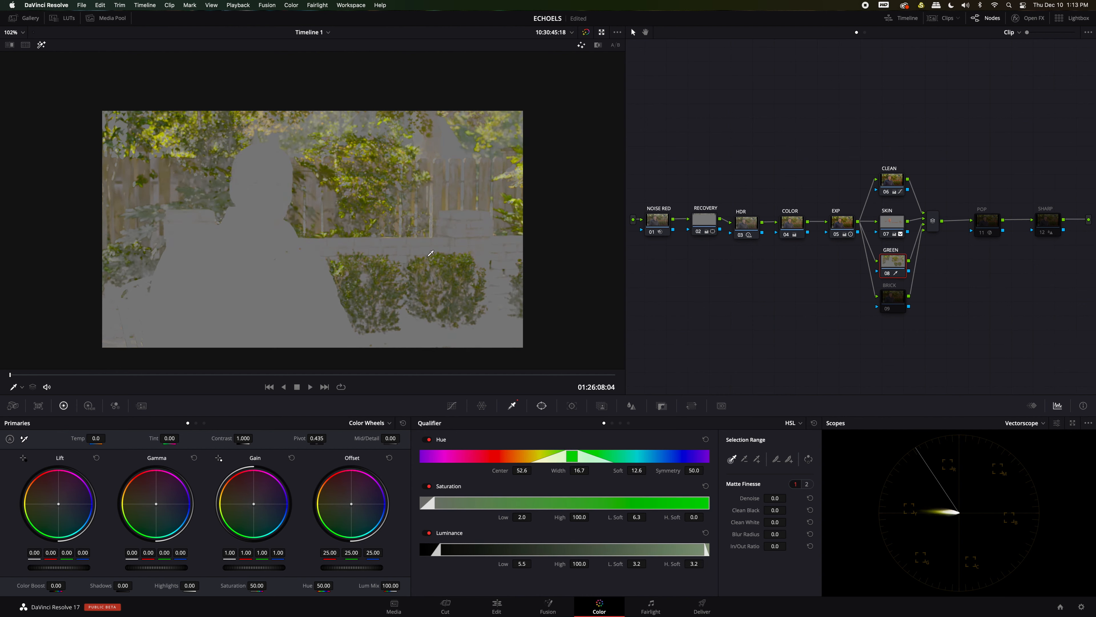
Leave highlight view, shift the GREEN node's gamma slightly toward green to -0.01, 0.01, -0.03, and compare the node off and on
{"action": "left_click", "coordinate": [43, 45]}
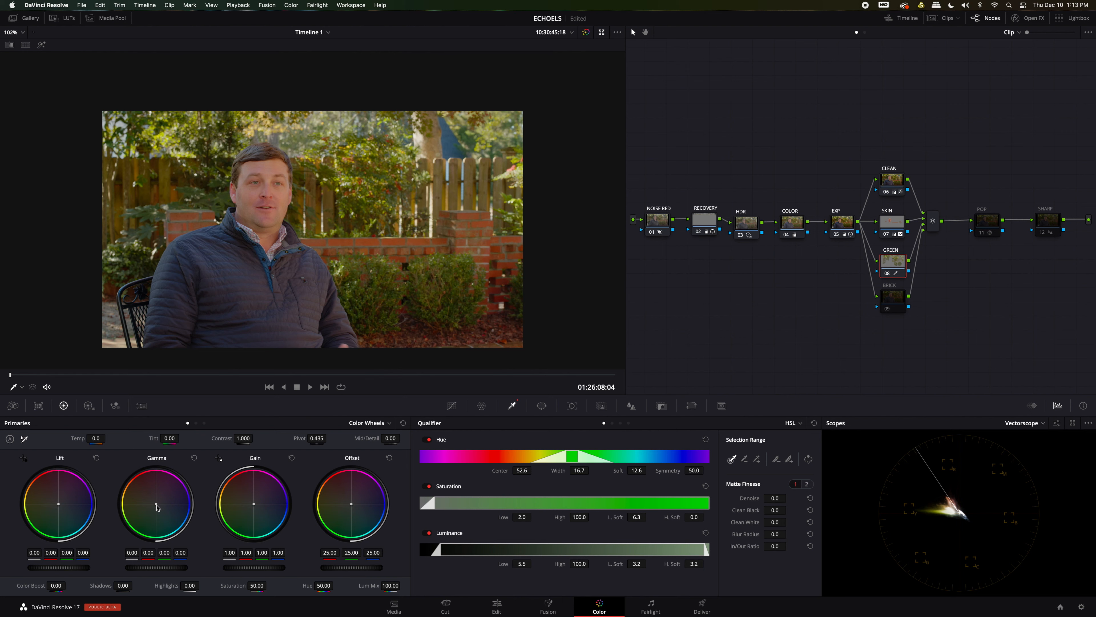
{"action": "left_click_drag", "start_coordinate": [156, 505], "coordinate": [147, 513]}
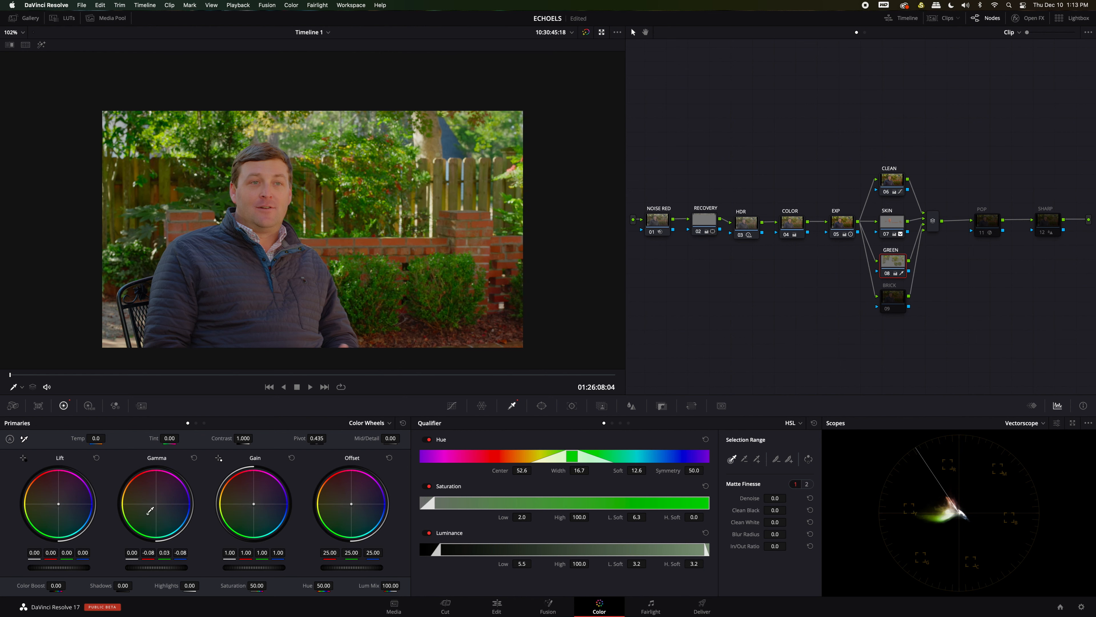
{"action": "key", "text": "super+z"}
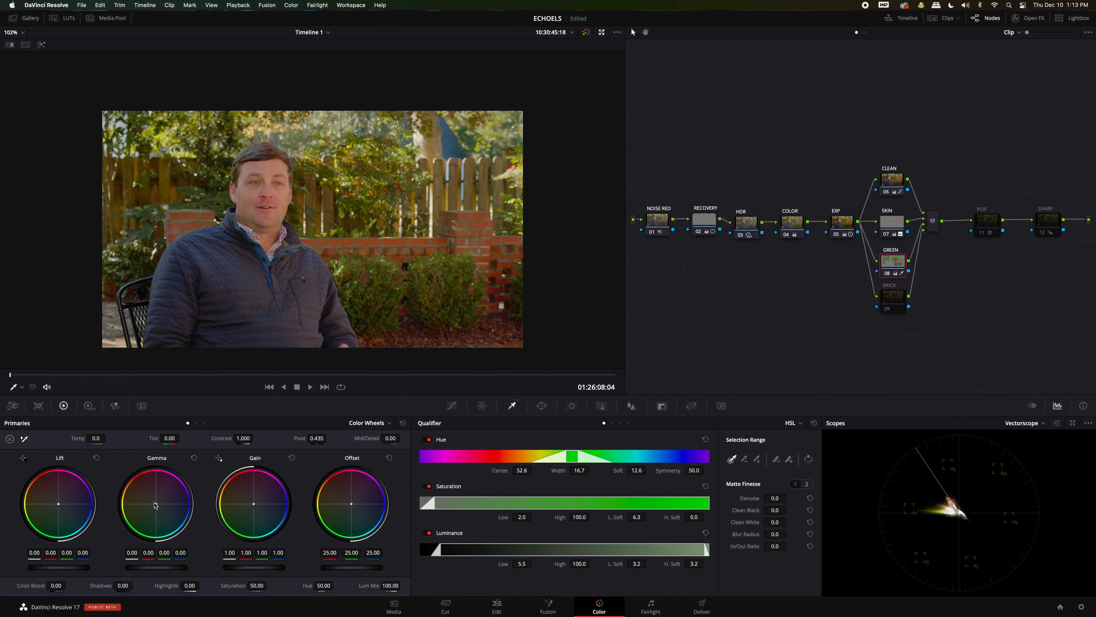
{"action": "mouse_move", "coordinate": [157, 507]}
{"action": "left_mouse_down"}
{"action": "mouse_move", "coordinate": [128, 520]}
{"action": "mouse_move", "coordinate": [148, 512]}
{"action": "left_mouse_up"}
{"action": "key", "text": "super+d"}
{"action": "key", "text": "super+d"}
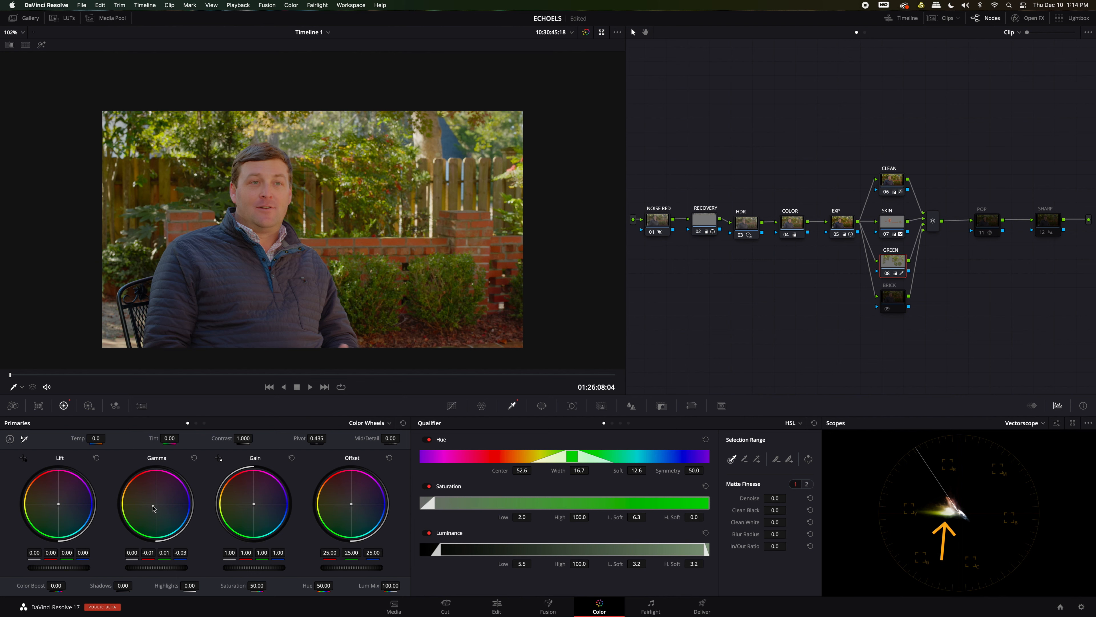
{"action": "key", "text": "super+d"}
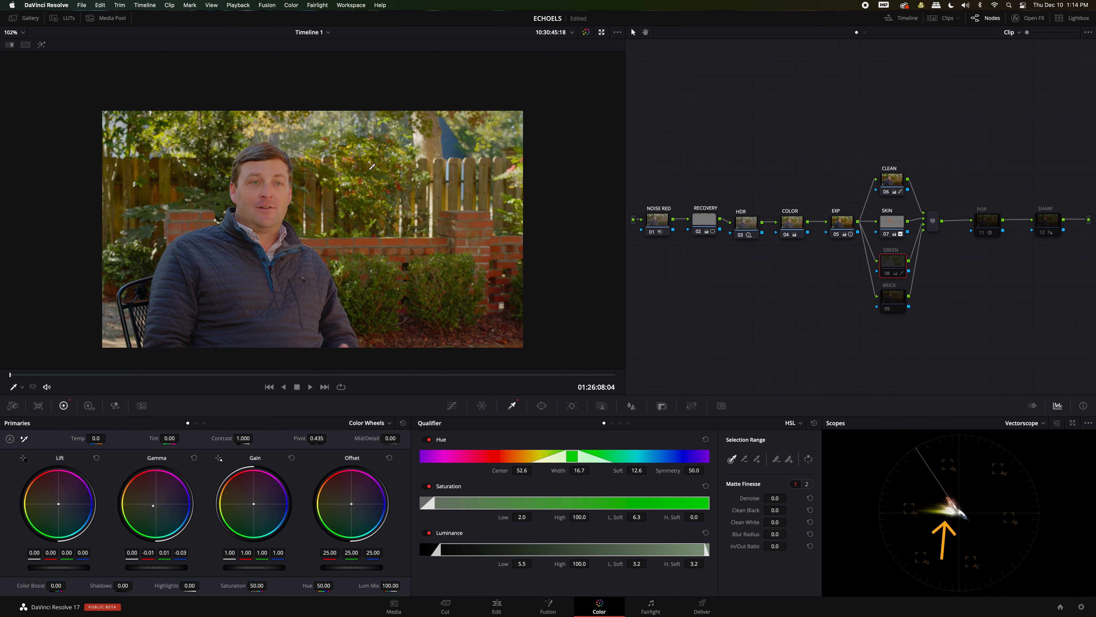
{"action": "key", "text": "super+d"}
Key the brick wall on the BRICK node with denoise 4.7, clean black 2.4, clean white 1.3 and blur radius 10.9
{"action": "left_click", "coordinate": [891, 301]}
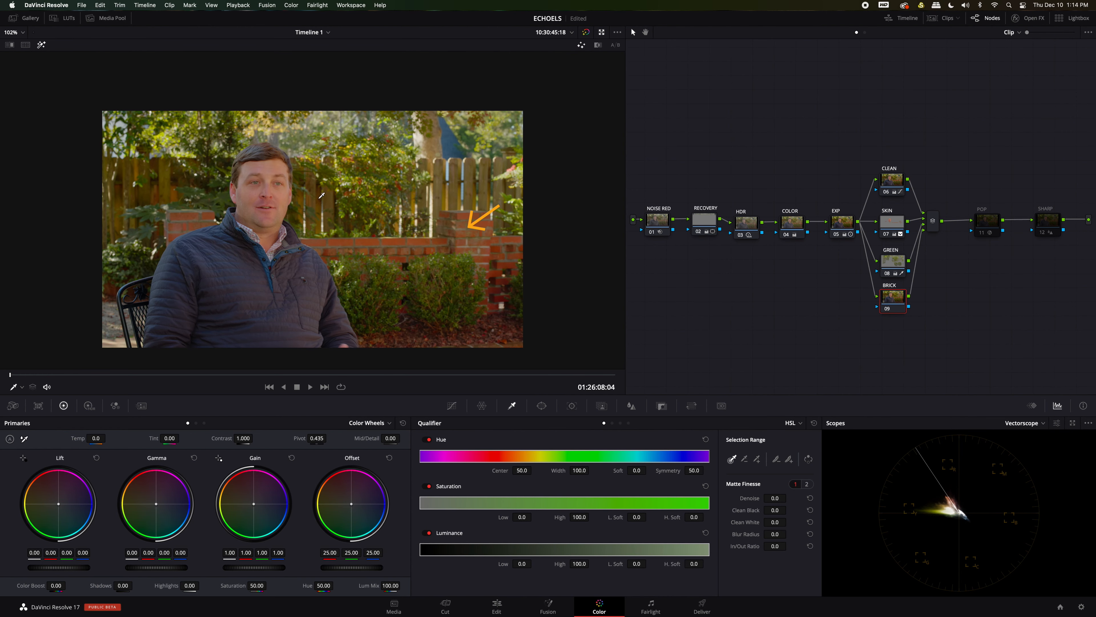
{"action": "left_click", "coordinate": [373, 238]}
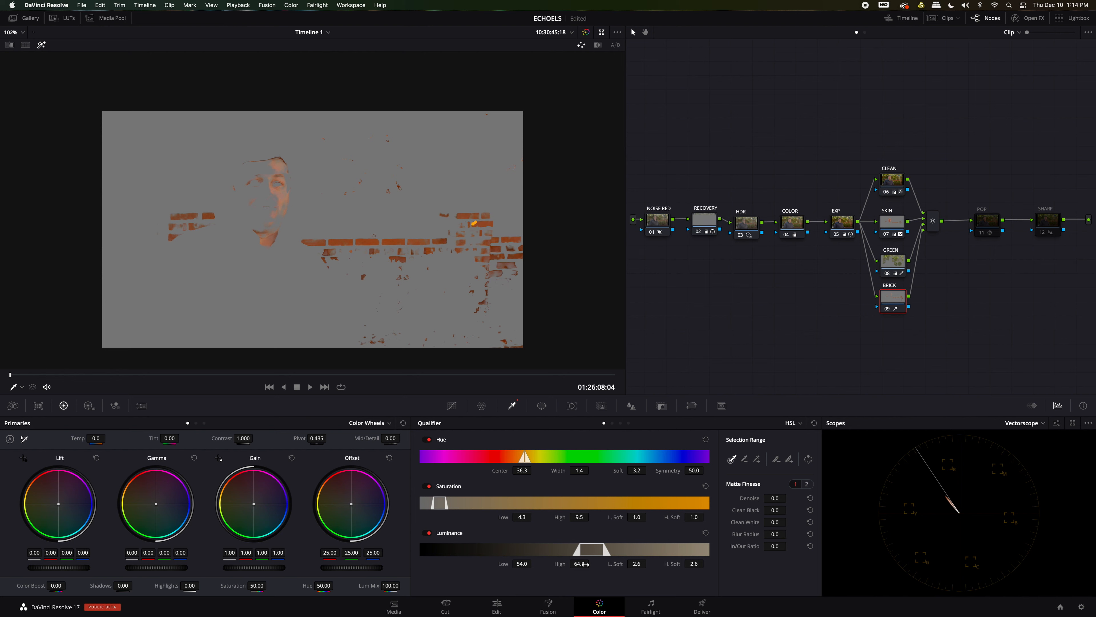
{"action": "left_click_drag", "start_coordinate": [775, 535], "coordinate": [782, 509]}
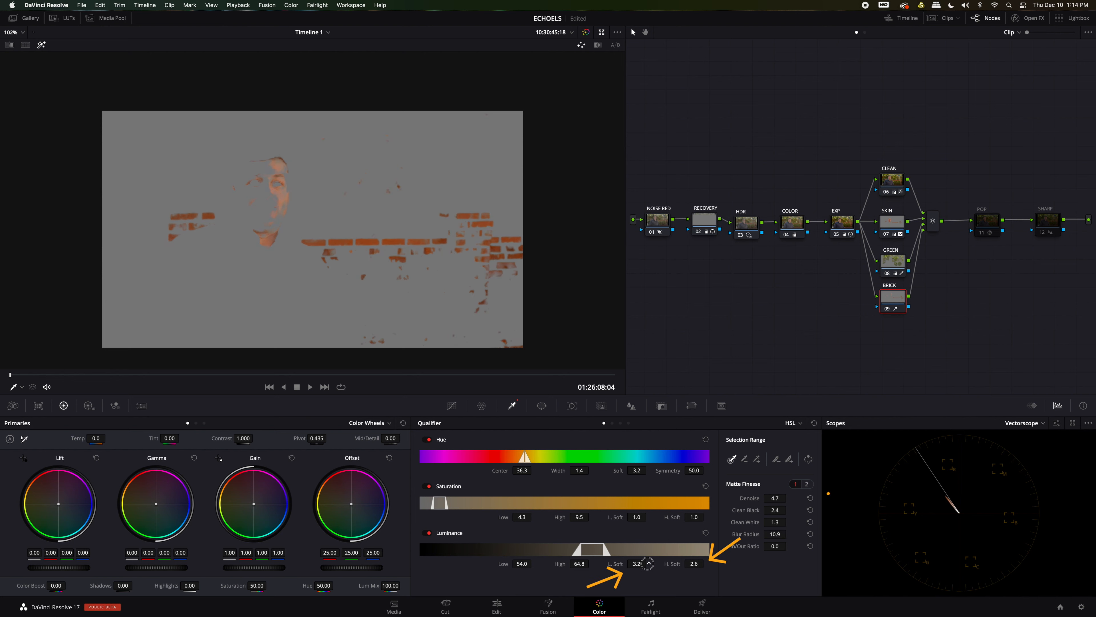
Refine the brick key to luminance 49.0–59.1 with softness 7.4 and 8.8, saturation high 8.5 and hue center 36.9
{"action": "mouse_move", "coordinate": [636, 564]}
{"action": "left_mouse_down"}
{"action": "mouse_move", "coordinate": [716, 563]}
{"action": "mouse_move", "coordinate": [654, 564]}
{"action": "left_mouse_up"}
{"action": "left_click_drag", "start_coordinate": [590, 551], "coordinate": [576, 552]}
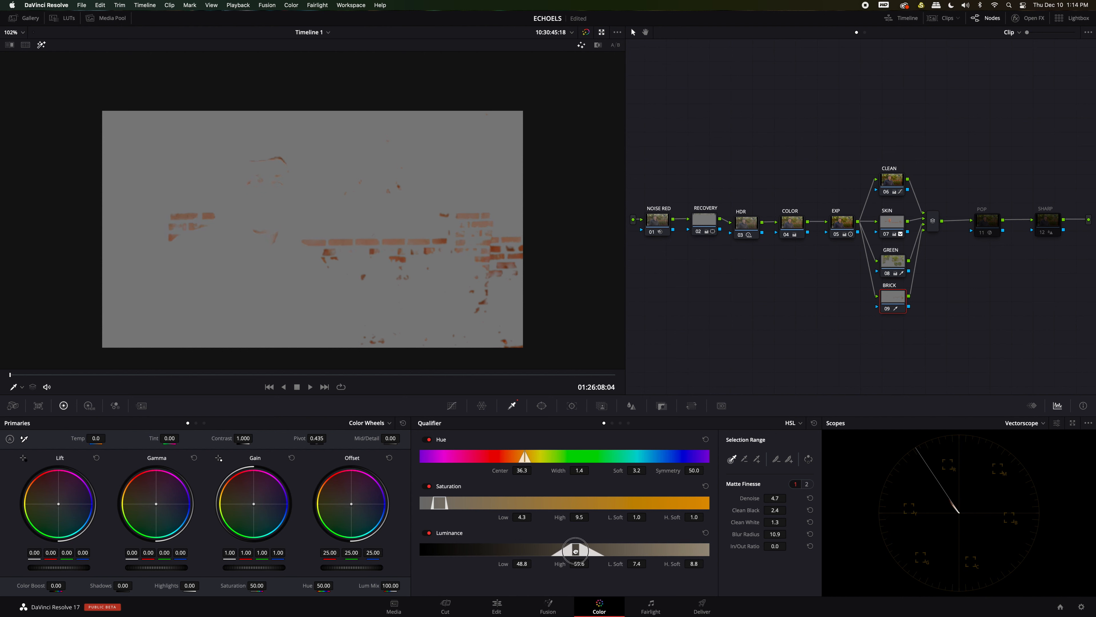
{"action": "mouse_move", "coordinate": [575, 550]}
{"action": "left_mouse_down"}
{"action": "mouse_move", "coordinate": [575, 517]}
{"action": "mouse_move", "coordinate": [564, 520]}
{"action": "mouse_move", "coordinate": [579, 517]}
{"action": "left_mouse_up"}
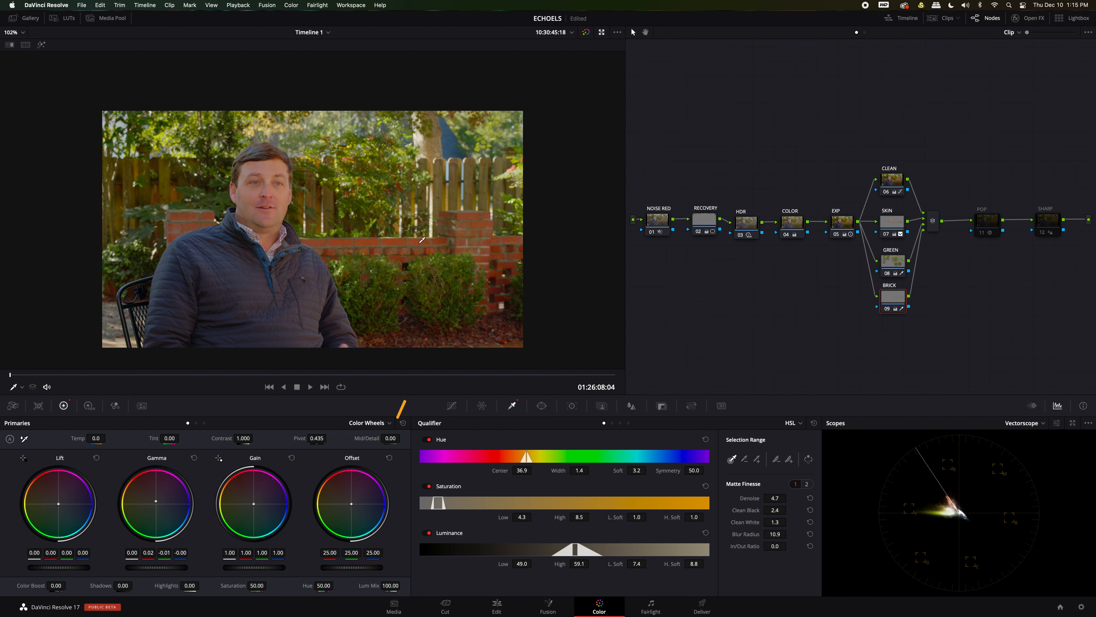
Set the BRICK node's Mid/Detail to 5.00, then select all the graded nodes and compare them off and on
{"action": "left_click_drag", "start_coordinate": [391, 440], "coordinate": [395, 440]}
{"action": "left_click_drag", "start_coordinate": [900, 129], "coordinate": [545, 348]}
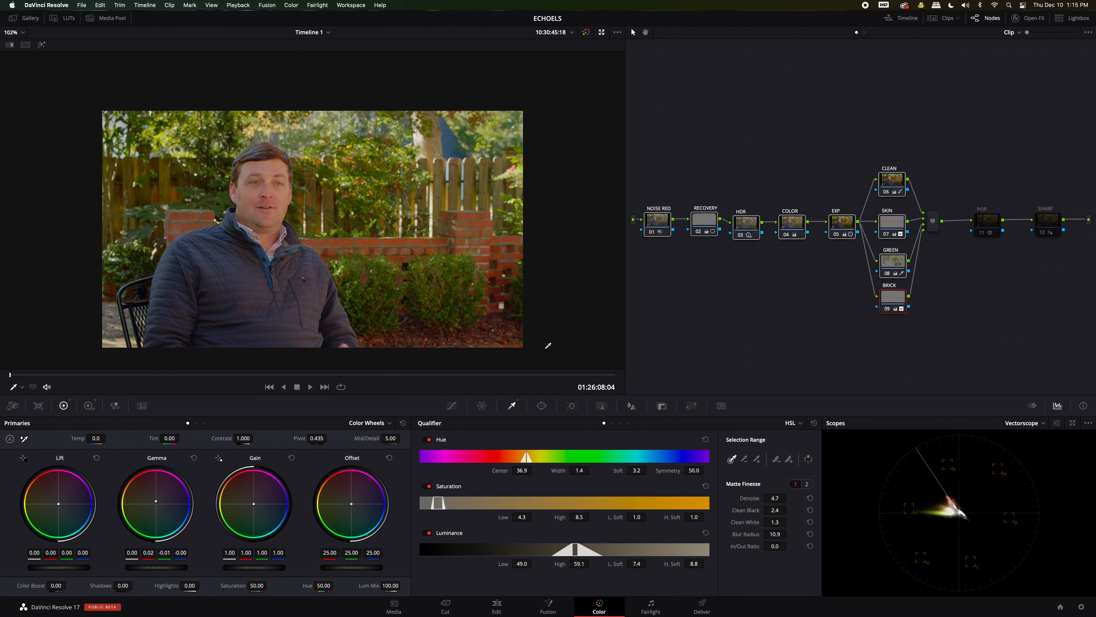
{"action": "key", "text": "super+d"}
{"action": "key", "text": "super+d"}
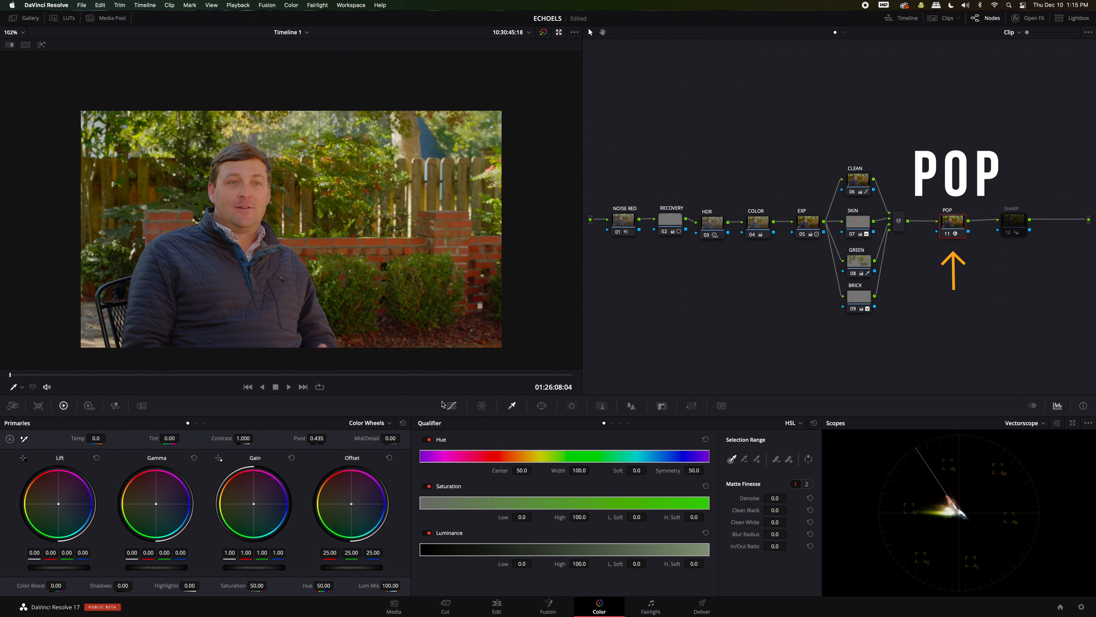
Add a point in the highlights of the POP node's custom curve and raise it slightly for a glow
{"action": "left_click", "coordinate": [451, 406]}
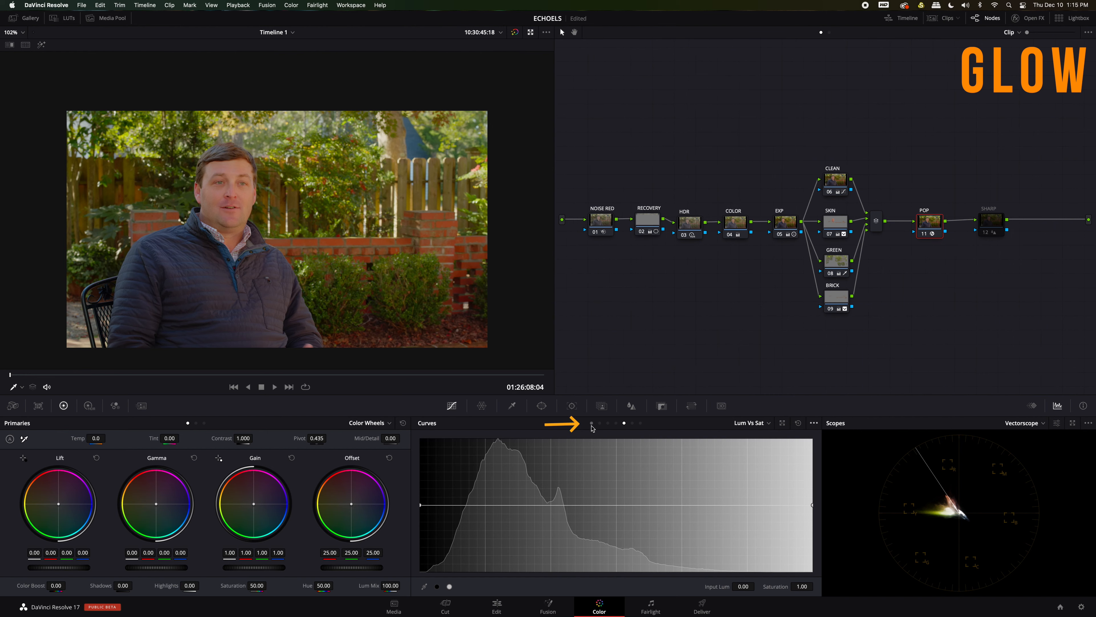
{"action": "left_click", "coordinate": [591, 424]}
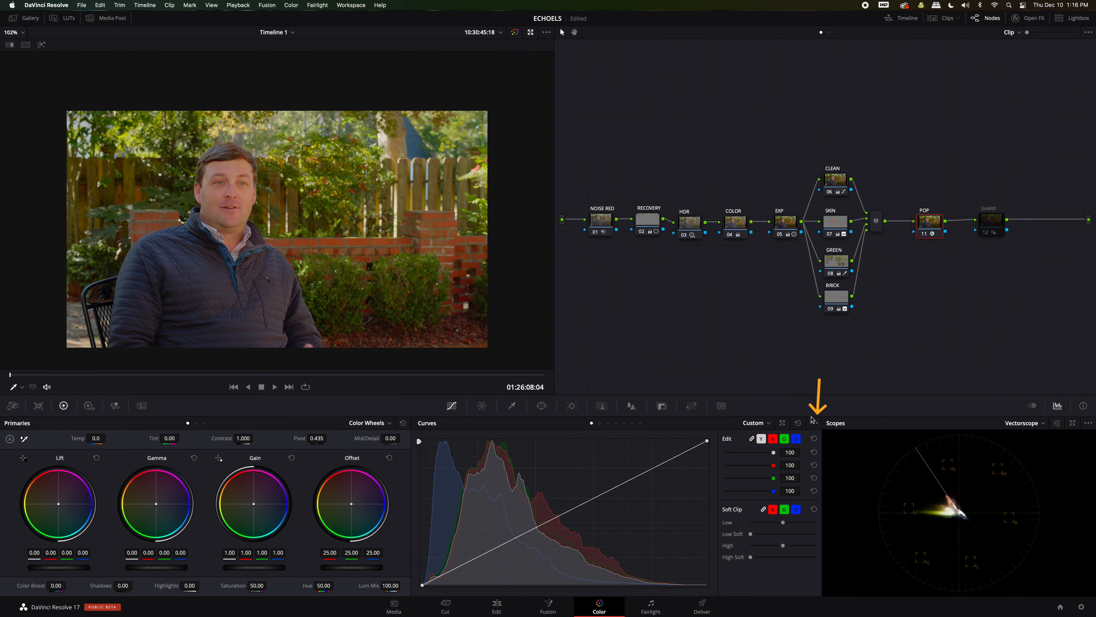
{"action": "left_click", "coordinate": [814, 422]}
{"action": "left_click", "coordinate": [847, 484]}
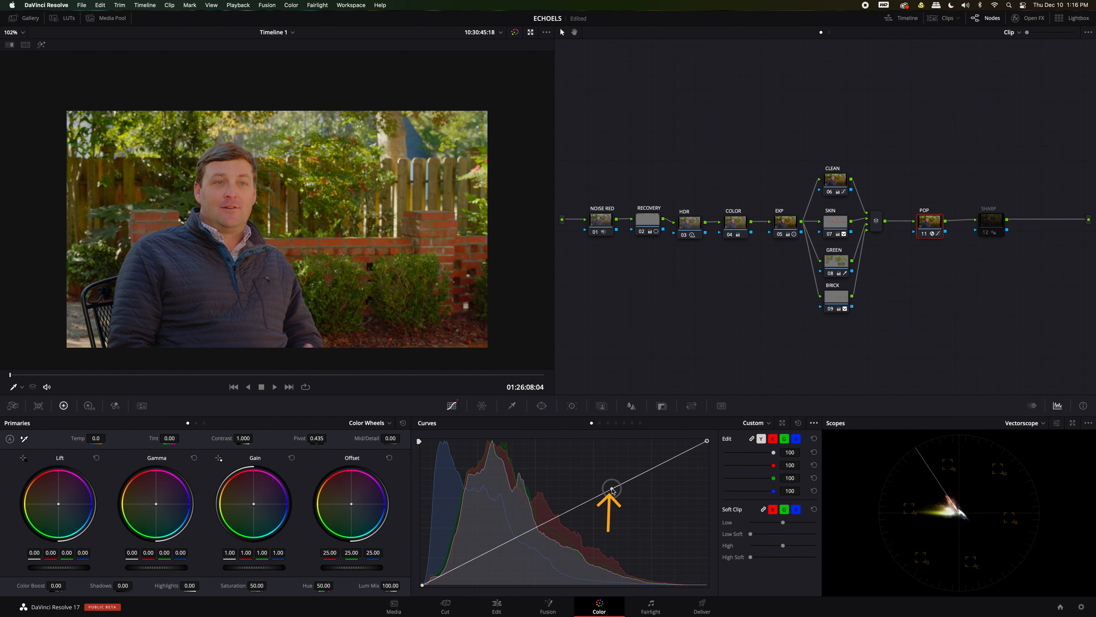
{"action": "left_click_drag", "start_coordinate": [612, 489], "coordinate": [611, 484]}
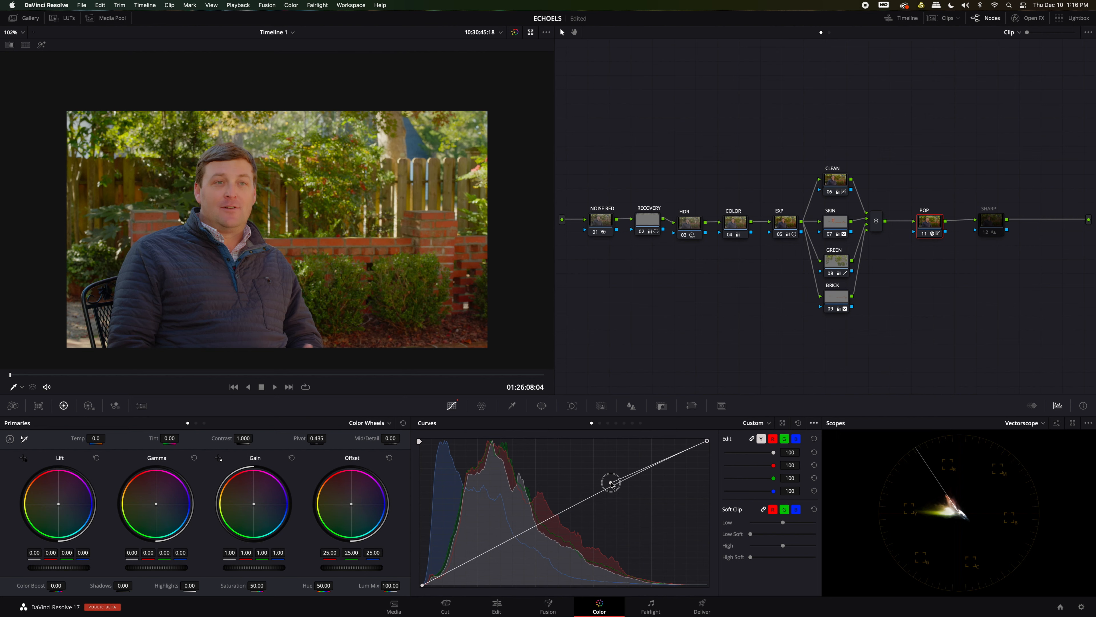
Add a serial node after the mixer node and line it up in the chain before the POP node
{"action": "left_click", "coordinate": [876, 221]}
{"action": "scroll", "coordinate": [936, 224], "scroll_direction": "up", "scroll_amount": 1}
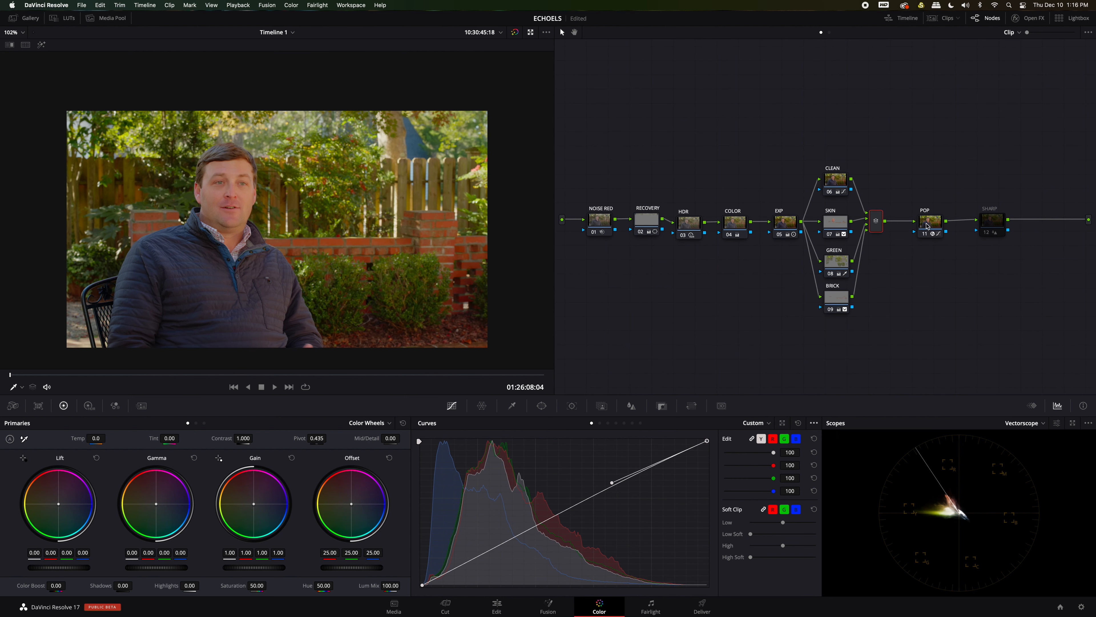
{"action": "key", "text": "alt+s"}
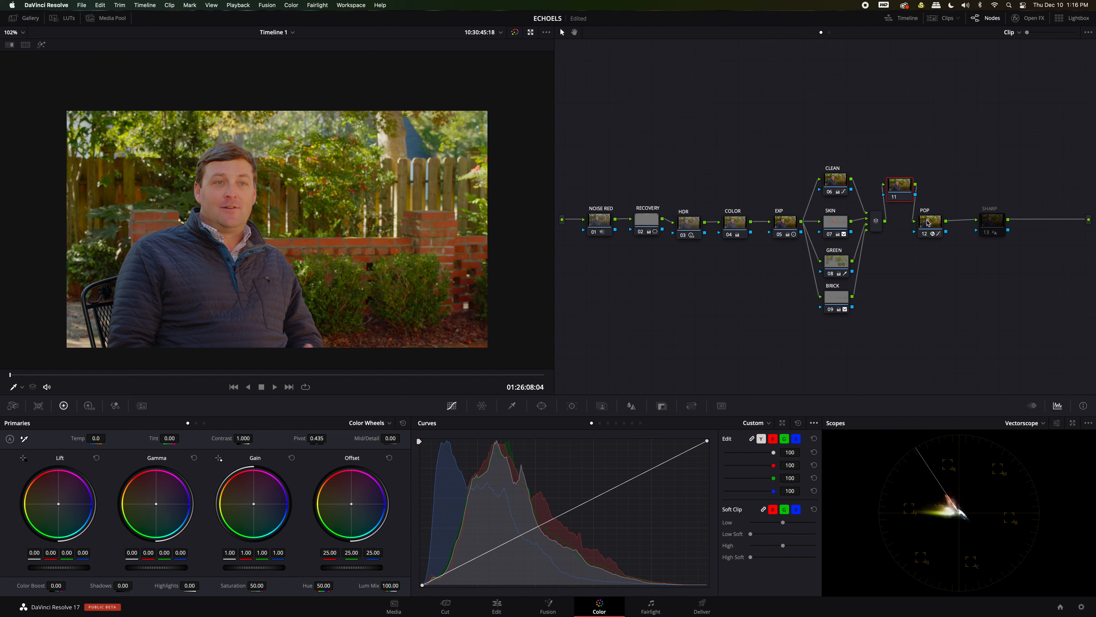
{"action": "left_click_drag", "start_coordinate": [928, 222], "coordinate": [949, 220]}
{"action": "left_click_drag", "start_coordinate": [903, 189], "coordinate": [915, 222]}
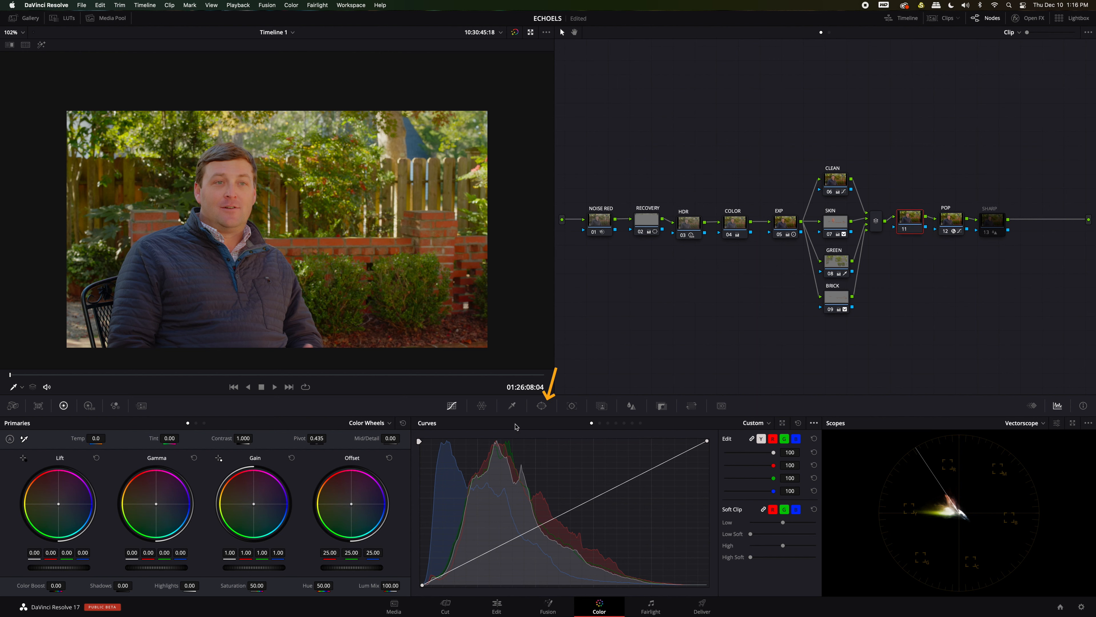
Add a circle window around the man on the new node with size 55.30, aspect 33.25, pan 46.92, tilt 47.64 and softness 4.99
{"action": "left_click", "coordinate": [542, 406]}
{"action": "left_click", "coordinate": [430, 483]}
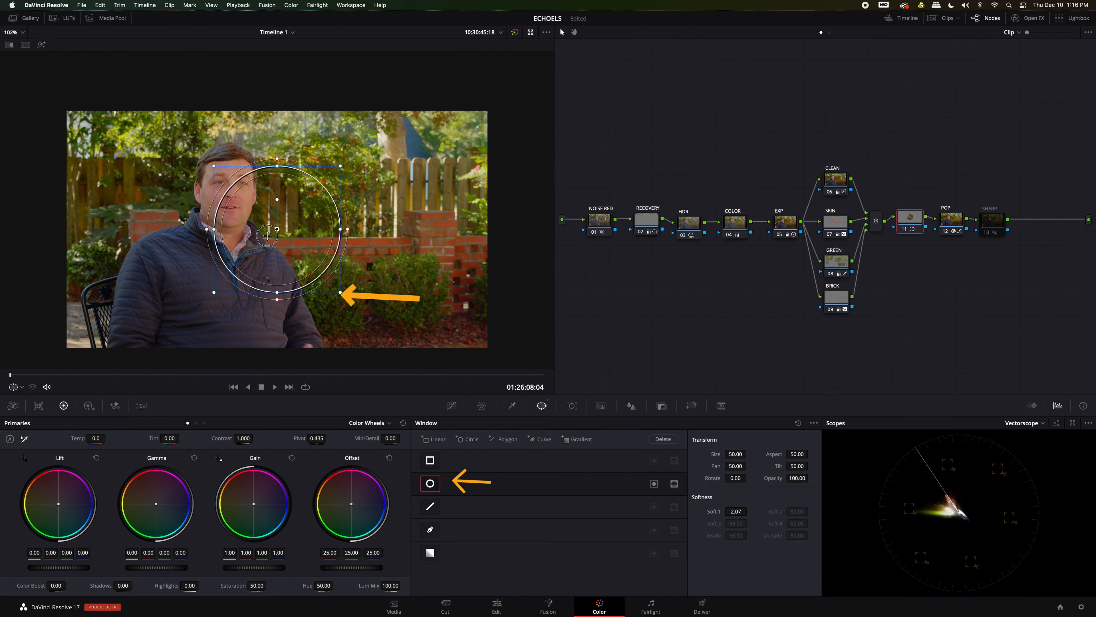
{"action": "left_click_drag", "start_coordinate": [278, 229], "coordinate": [216, 232]}
{"action": "left_click_drag", "start_coordinate": [216, 303], "coordinate": [220, 397]}
{"action": "left_click_drag", "start_coordinate": [232, 263], "coordinate": [233, 293]}
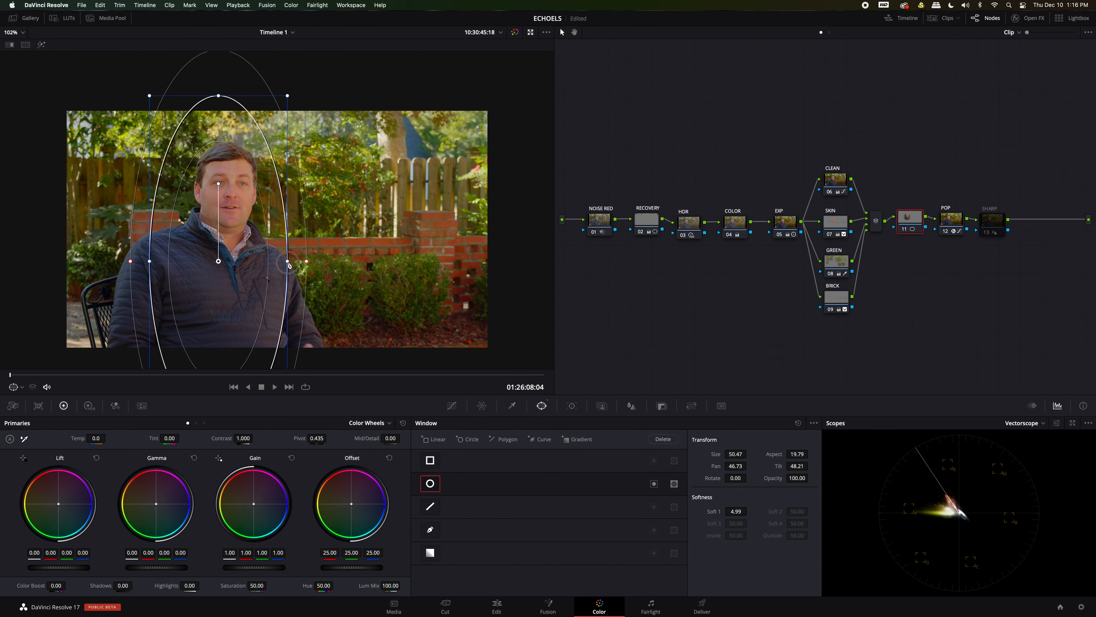
{"action": "left_click_drag", "start_coordinate": [218, 96], "coordinate": [219, 137]}
{"action": "mouse_move", "coordinate": [221, 206]}
{"action": "left_mouse_down"}
{"action": "mouse_move", "coordinate": [221, 216]}
{"action": "mouse_move", "coordinate": [224, 207]}
{"action": "left_mouse_up"}
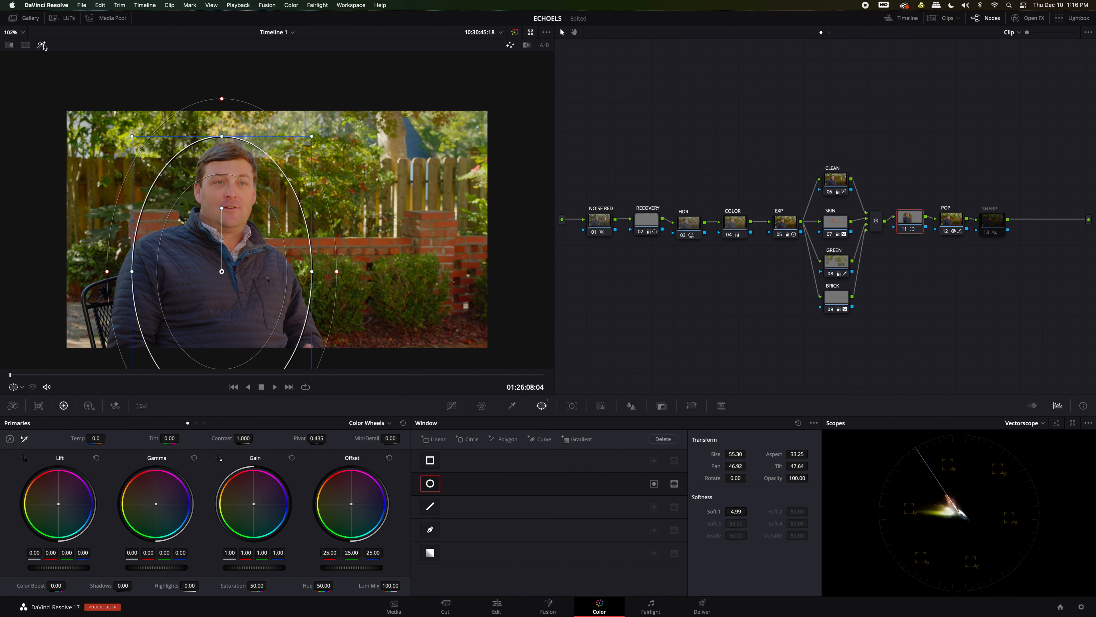
Check the circle window's highlight matte, then lower a point slightly in the lower midtones of the new node's custom curve
{"action": "left_click", "coordinate": [43, 45]}
{"action": "left_click", "coordinate": [44, 45]}
{"action": "left_click", "coordinate": [459, 405]}
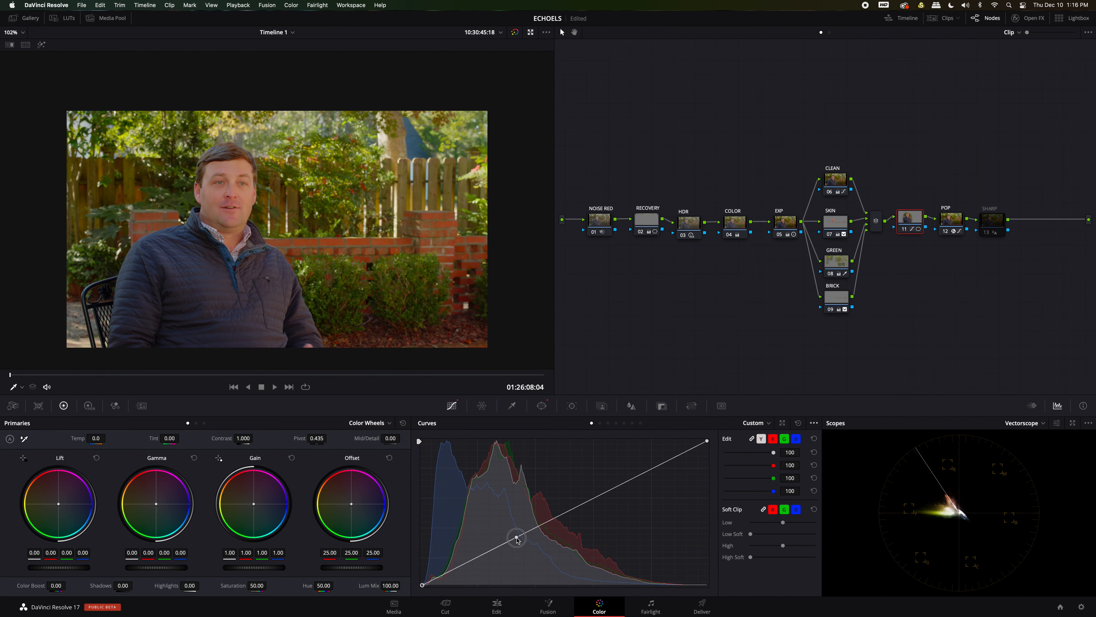
{"action": "left_click_drag", "start_coordinate": [517, 536], "coordinate": [518, 543]}
Invert the circle window so the darkening falls around the man, check its matte, and widen its softness to 6.00
{"action": "left_click", "coordinate": [541, 406]}
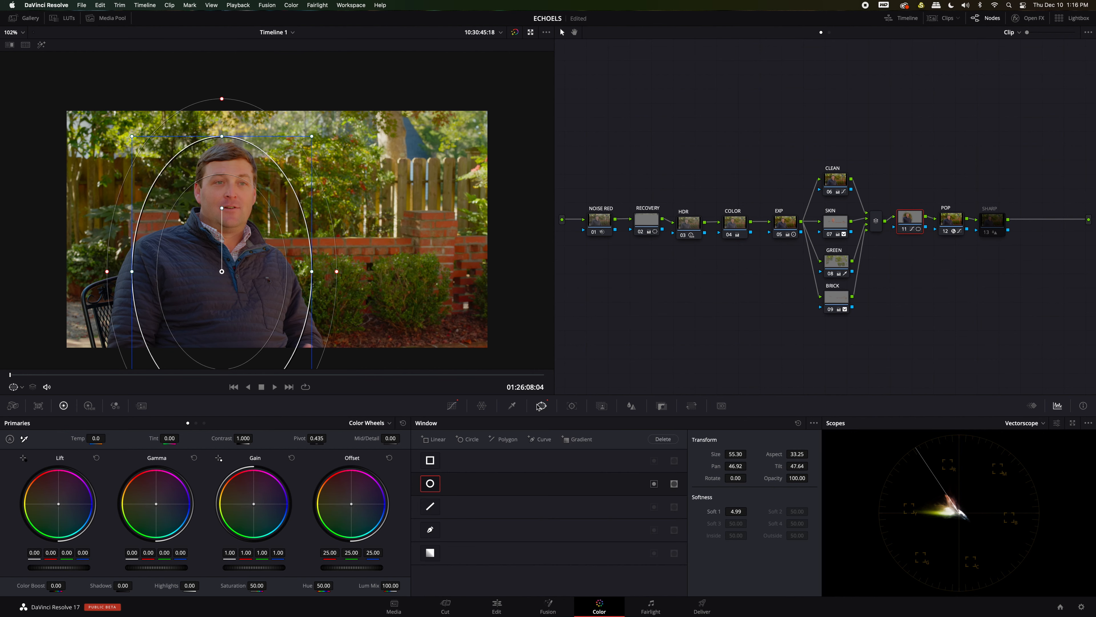
{"action": "left_click", "coordinate": [652, 484]}
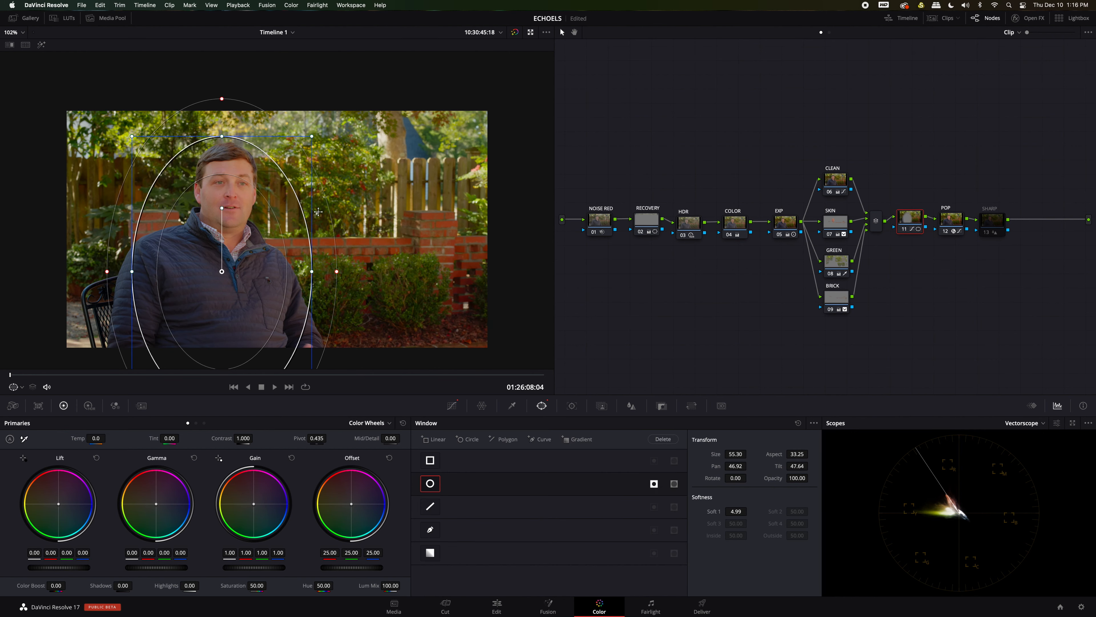
{"action": "left_click", "coordinate": [42, 44]}
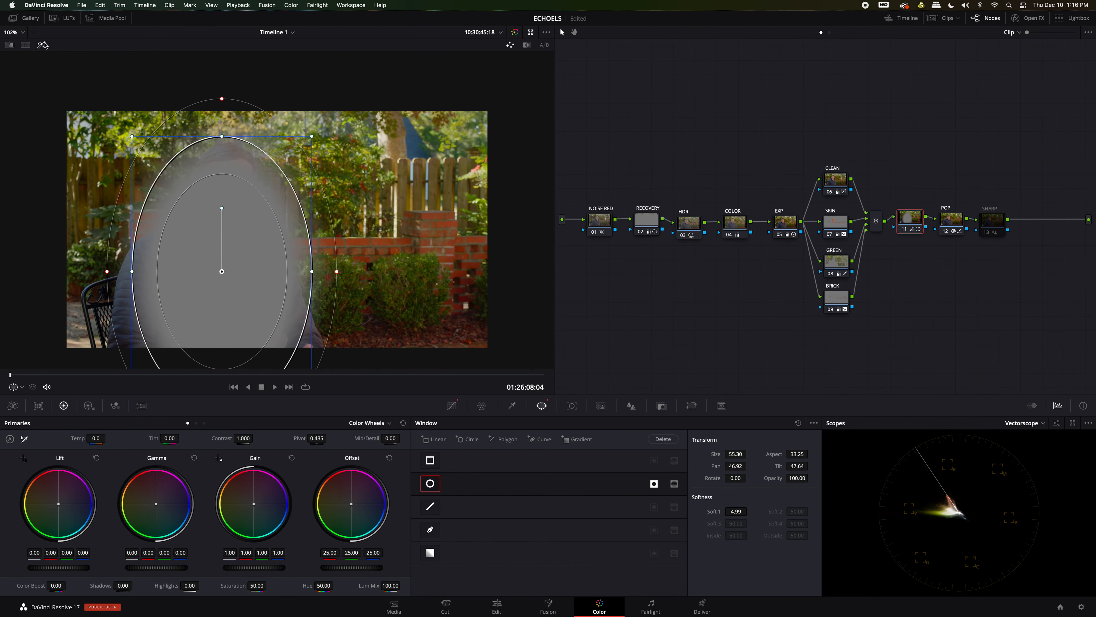
{"action": "left_click", "coordinate": [42, 44]}
{"action": "left_click_drag", "start_coordinate": [107, 271], "coordinate": [103, 273]}
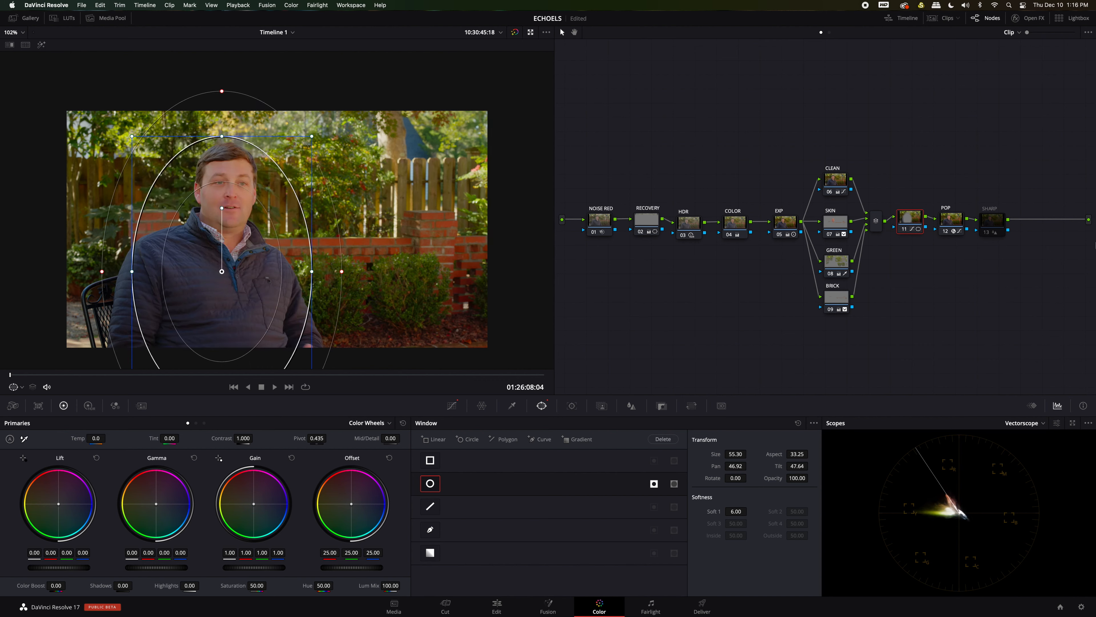
{"action": "left_click", "coordinate": [452, 405]}
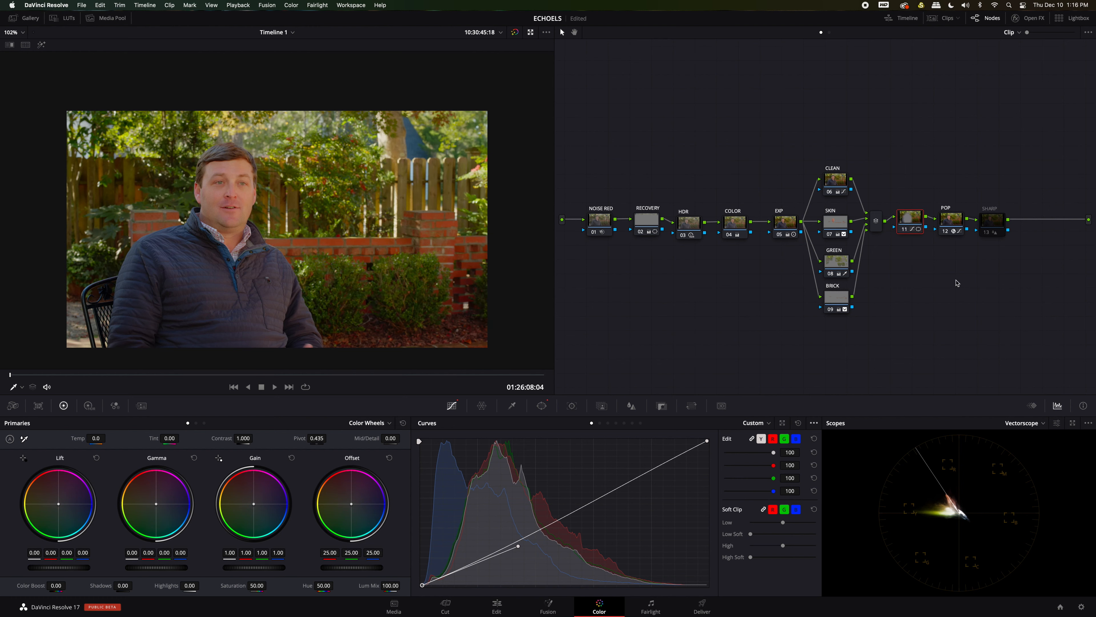
Enable the SHARP node with a blur radius of 0.47 on all channels, then select the nodes in the chain
{"action": "left_click_drag", "start_coordinate": [999, 226], "coordinate": [1003, 224]}
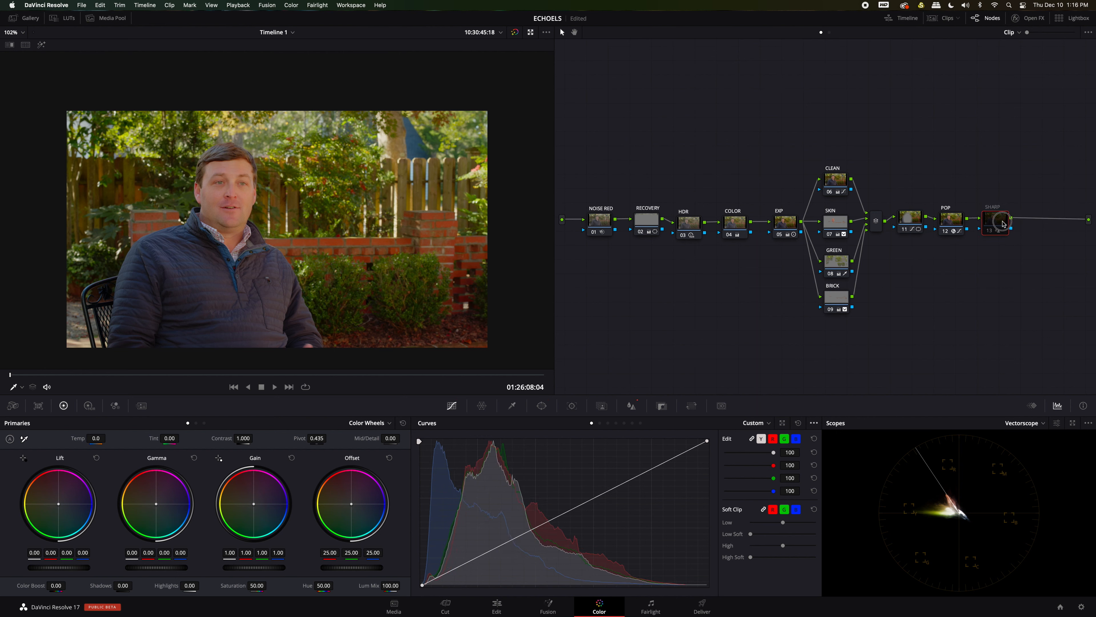
{"action": "key", "text": "super+d"}
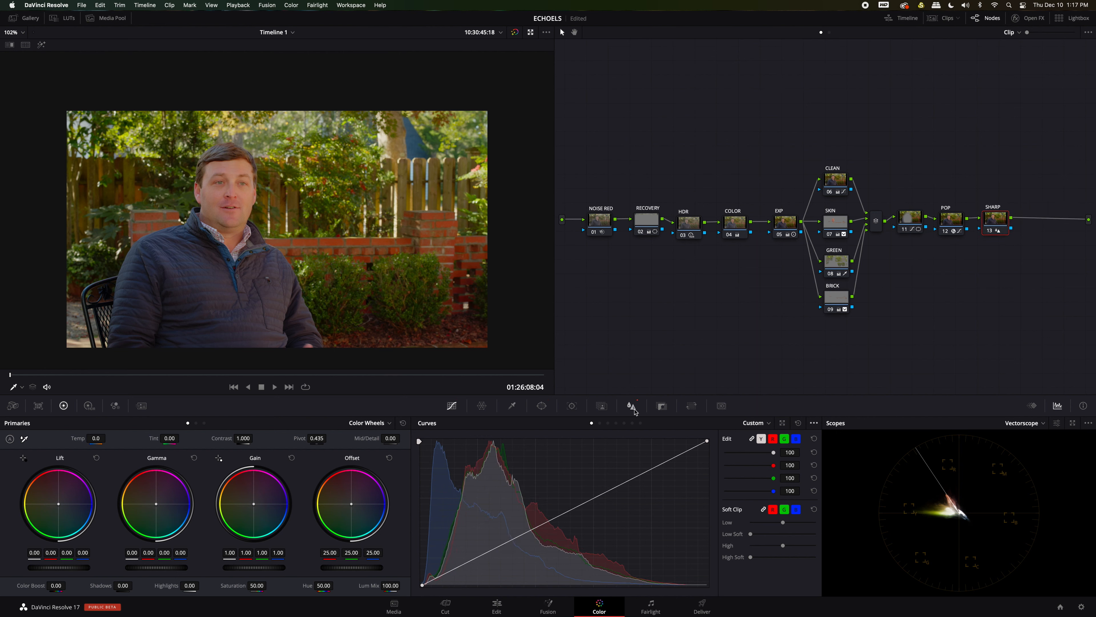
{"action": "left_click", "coordinate": [635, 410]}
{"action": "left_click_drag", "start_coordinate": [458, 562], "coordinate": [459, 562]}
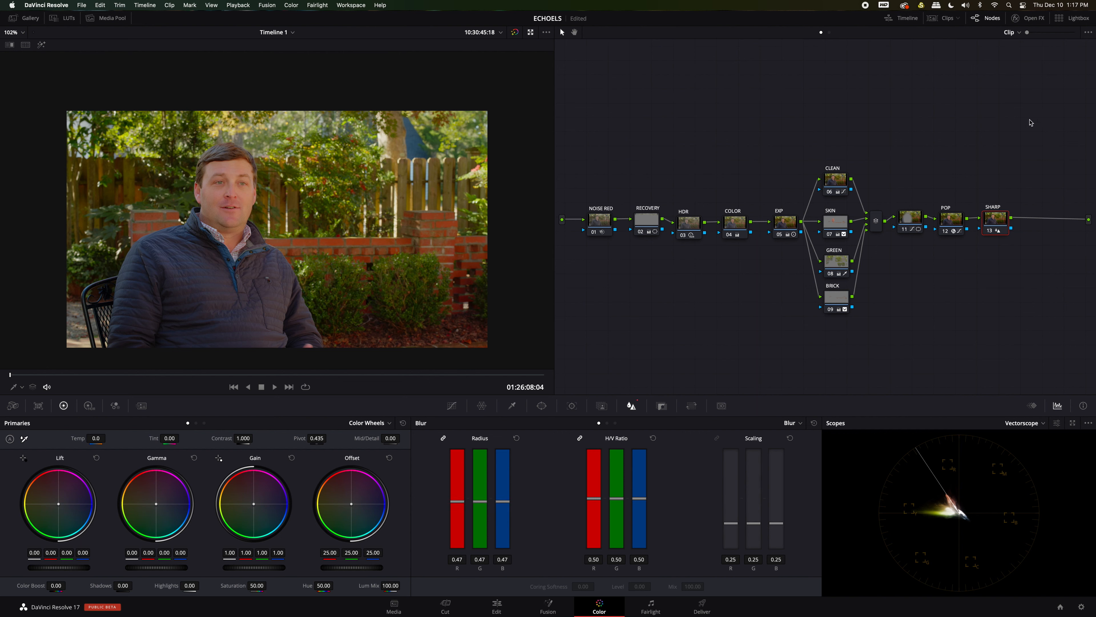
{"action": "left_click_drag", "start_coordinate": [1031, 122], "coordinate": [582, 318]}
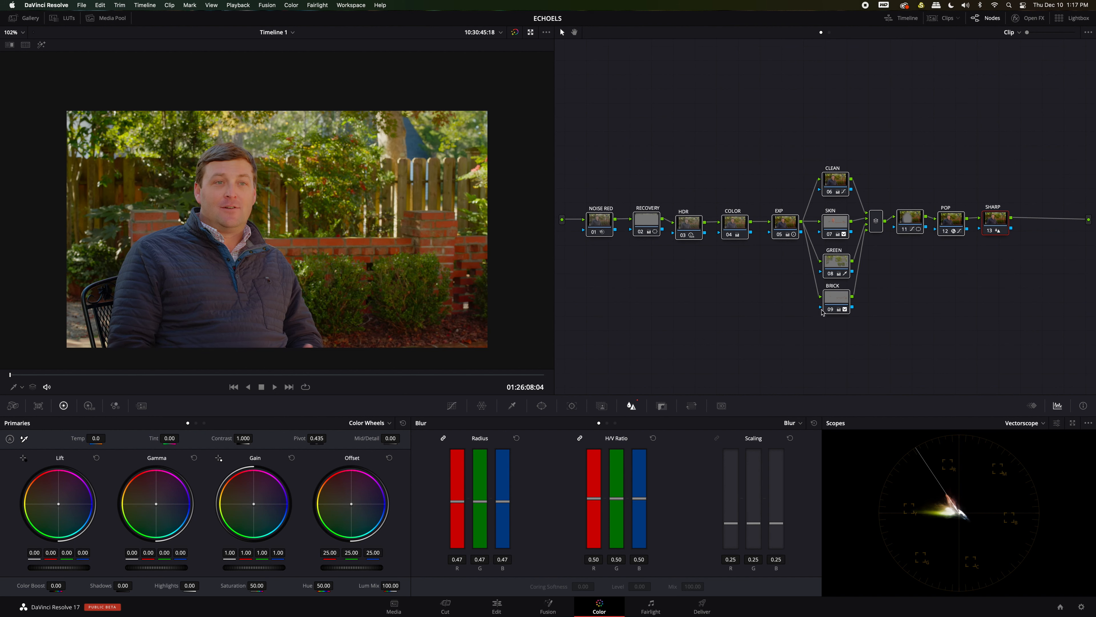
Set up a ProRes Master render on the Deliver page as individual clips, named by source name with unique filenames
{"action": "left_click", "coordinate": [702, 604]}
{"action": "left_click", "coordinate": [174, 58]}
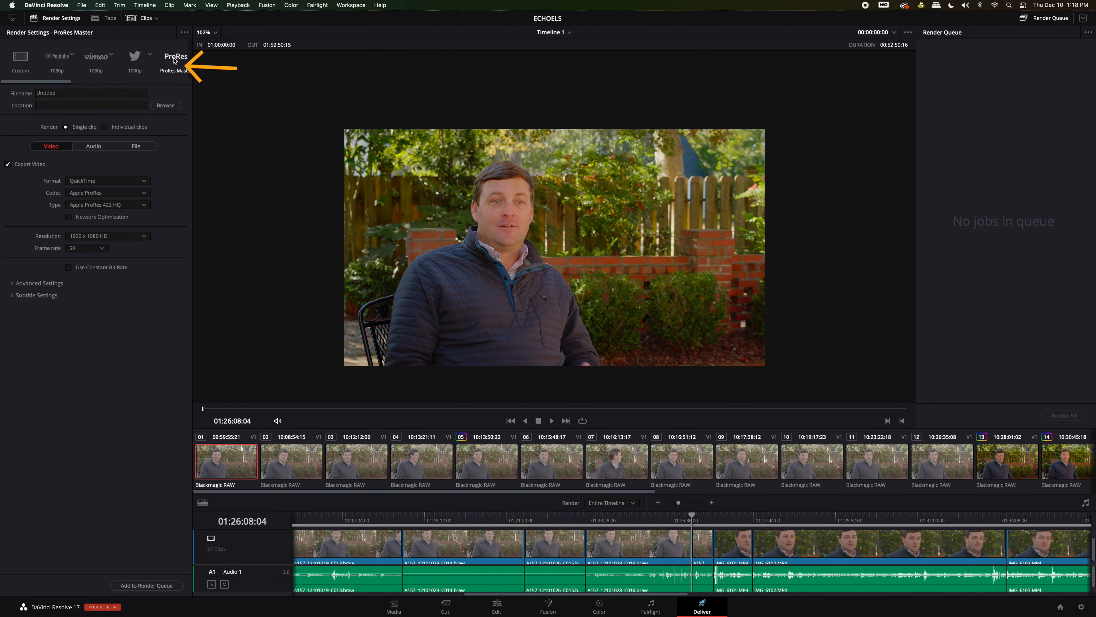
{"action": "left_click", "coordinate": [149, 147]}
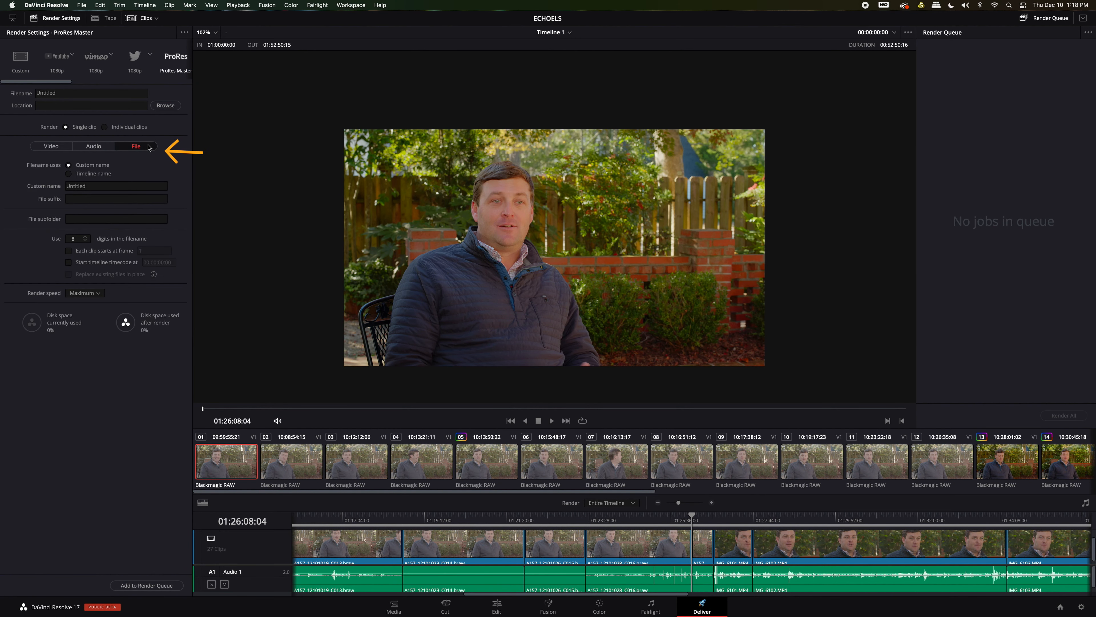
{"action": "left_click", "coordinate": [103, 126]}
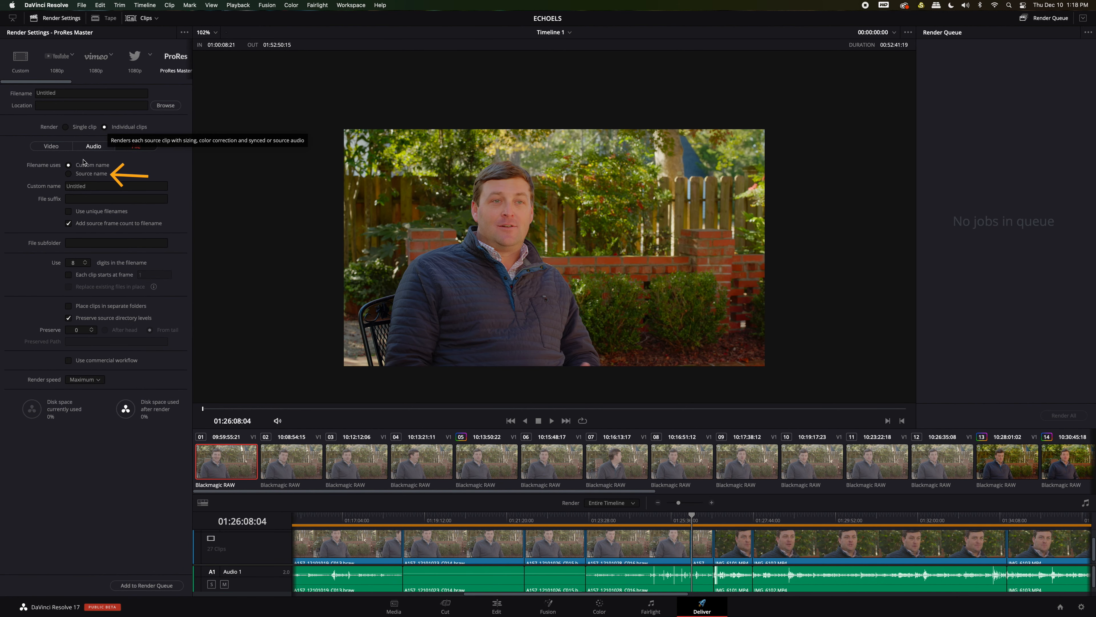
{"action": "left_click", "coordinate": [70, 174]}
{"action": "left_click", "coordinate": [69, 186]}
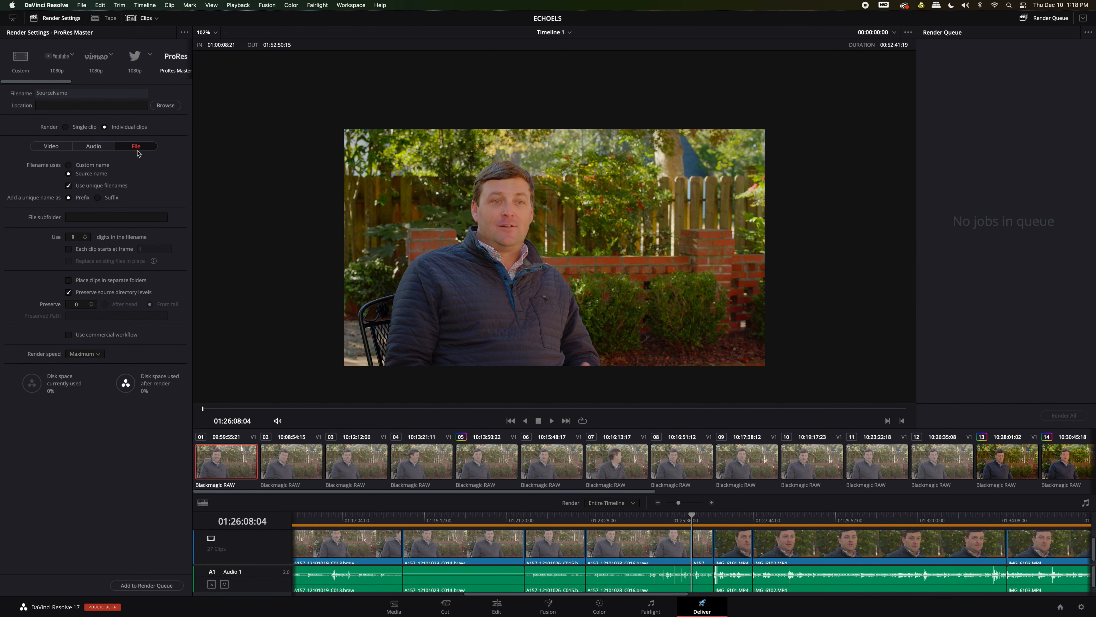
Configure the video export with constant bit rate, Full data levels, Rec.709 gamma tag, and sizing and debayer forced to highest quality
{"action": "left_click", "coordinate": [102, 146]}
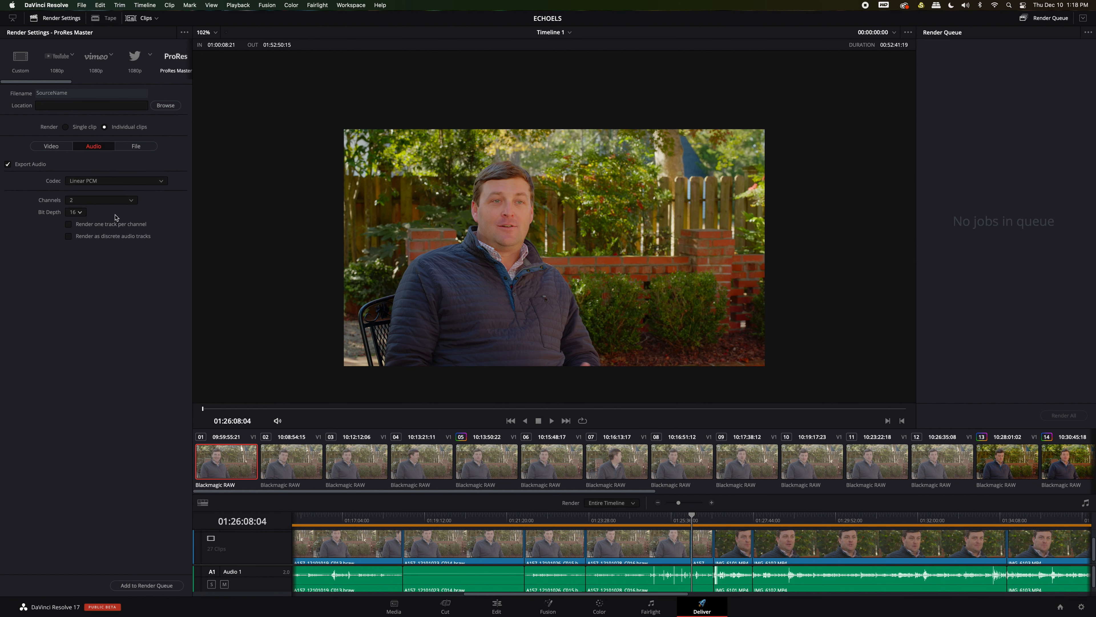
{"action": "left_click", "coordinate": [60, 149]}
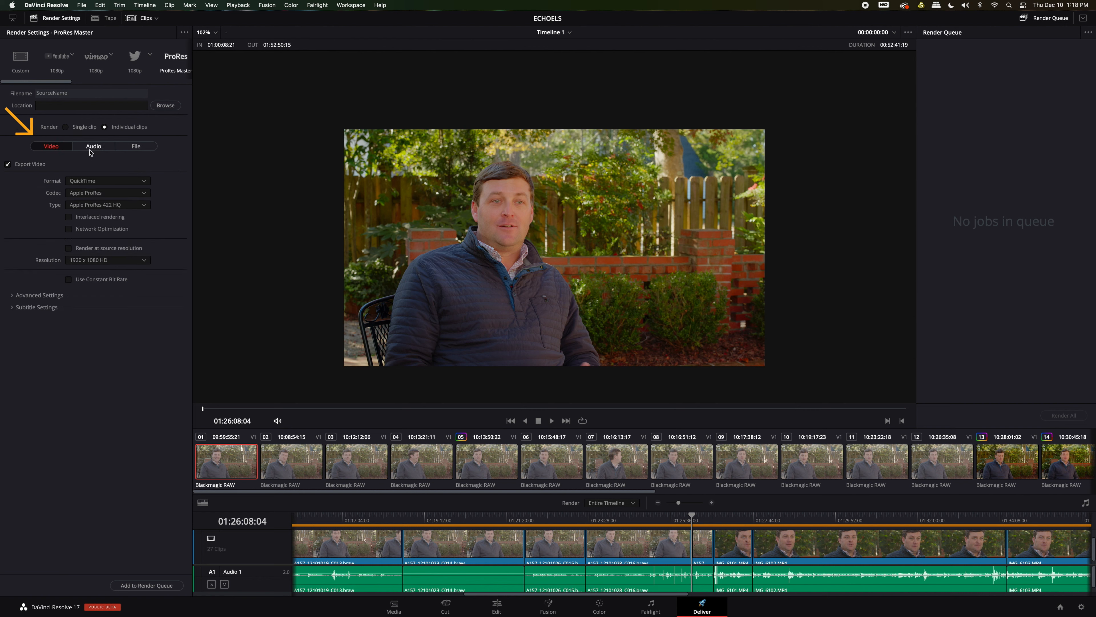
{"action": "left_click", "coordinate": [49, 297]}
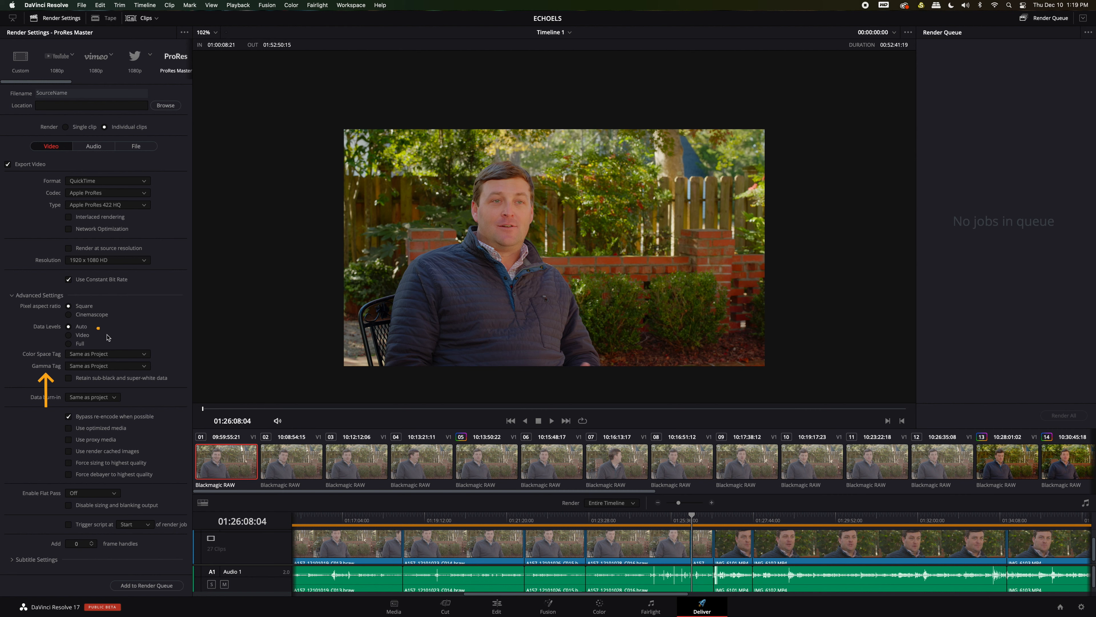
{"action": "left_click", "coordinate": [145, 366]}
{"action": "left_click", "coordinate": [100, 406]}
{"action": "left_click", "coordinate": [68, 474]}
{"action": "left_click", "coordinate": [69, 464]}
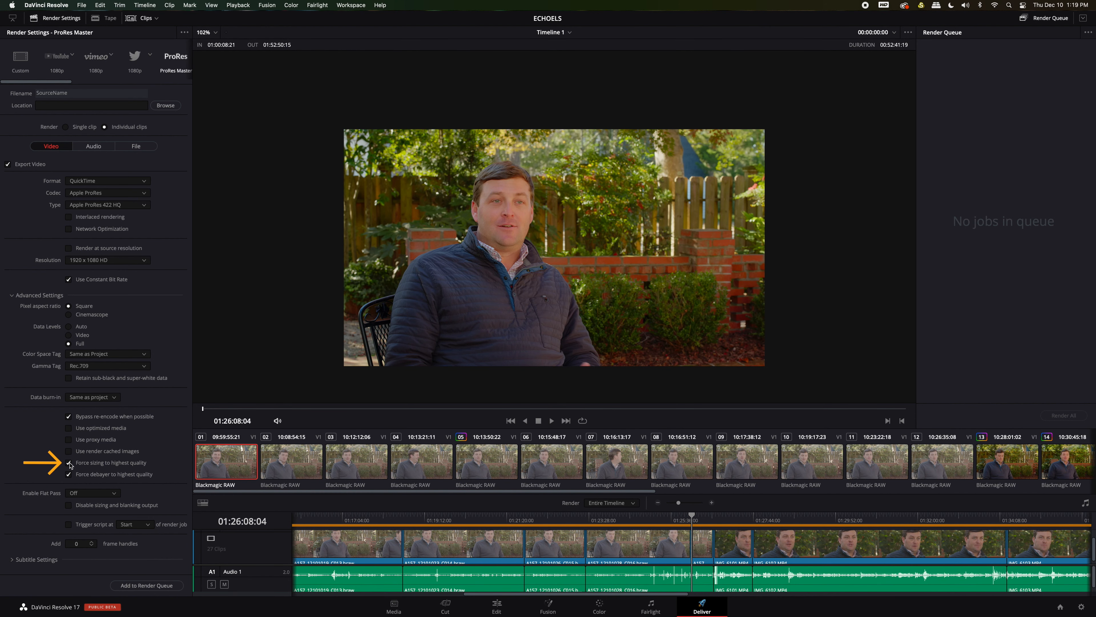